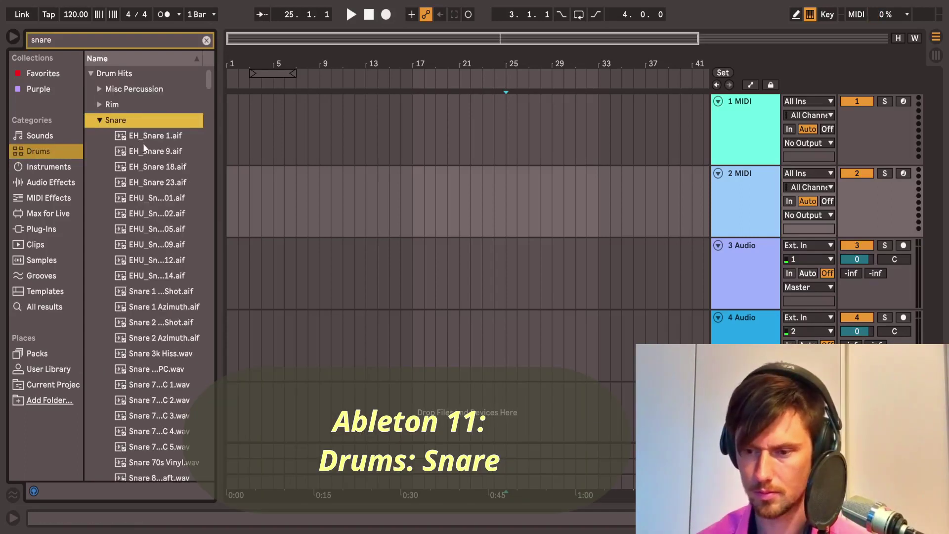
- Audition the snare drum hits from Snare Hot Ring through the Snare HP and Snare Impact samples
{"action": "scroll", "coordinate": [144, 152], "scroll_direction": "down", "scroll_amount": 5}
{"action": "left_click_drag", "start_coordinate": [208, 90], "coordinate": [212, 284]}
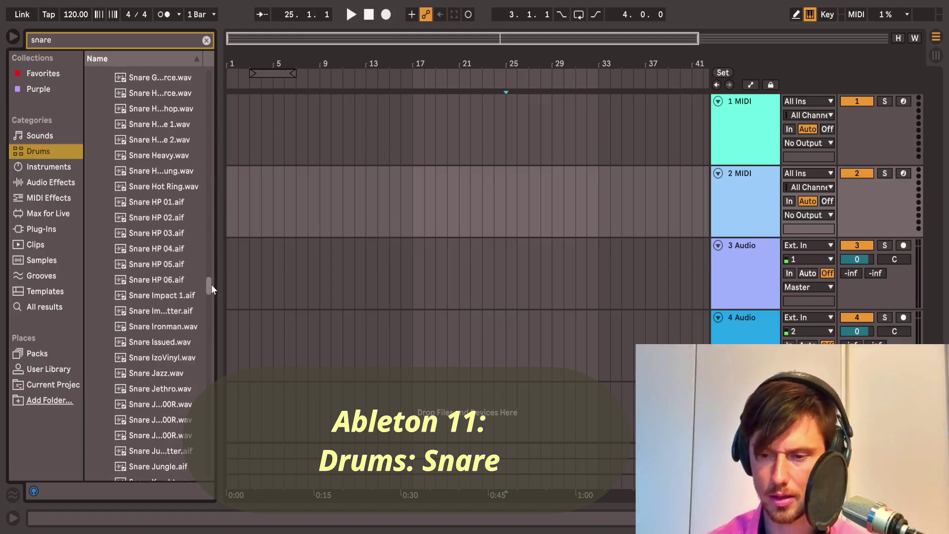
{"action": "left_click", "coordinate": [158, 195]}
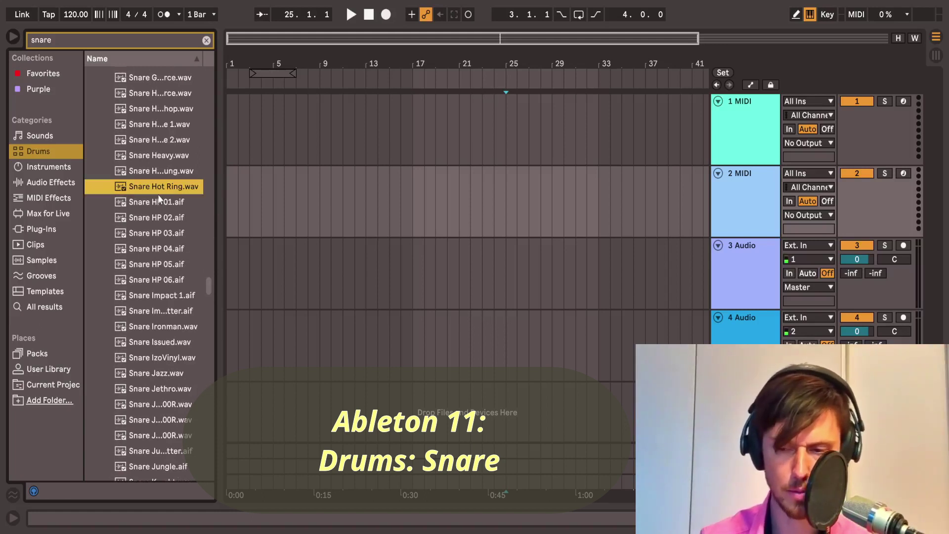
{"action": "left_click", "coordinate": [159, 216]}
{"action": "left_click", "coordinate": [157, 239]}
{"action": "left_click", "coordinate": [153, 246]}
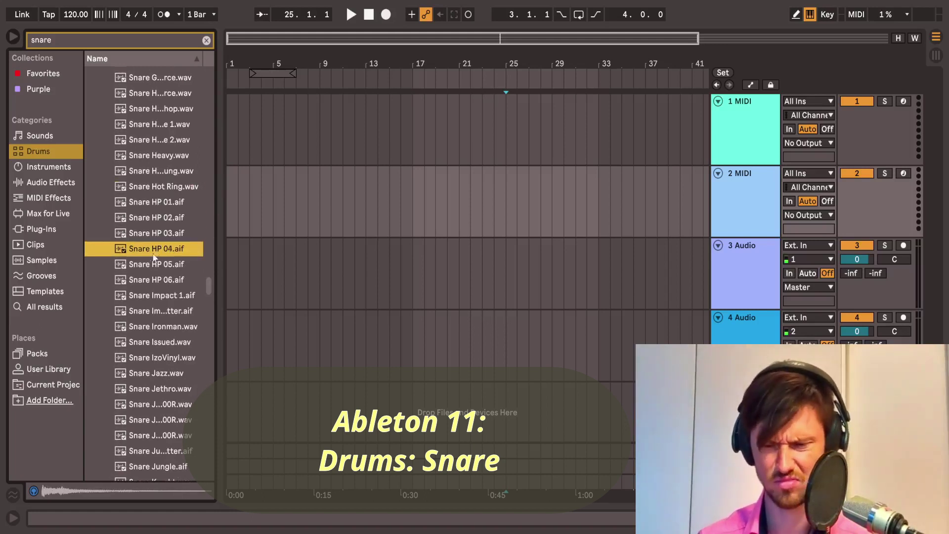
{"action": "left_click", "coordinate": [144, 271]}
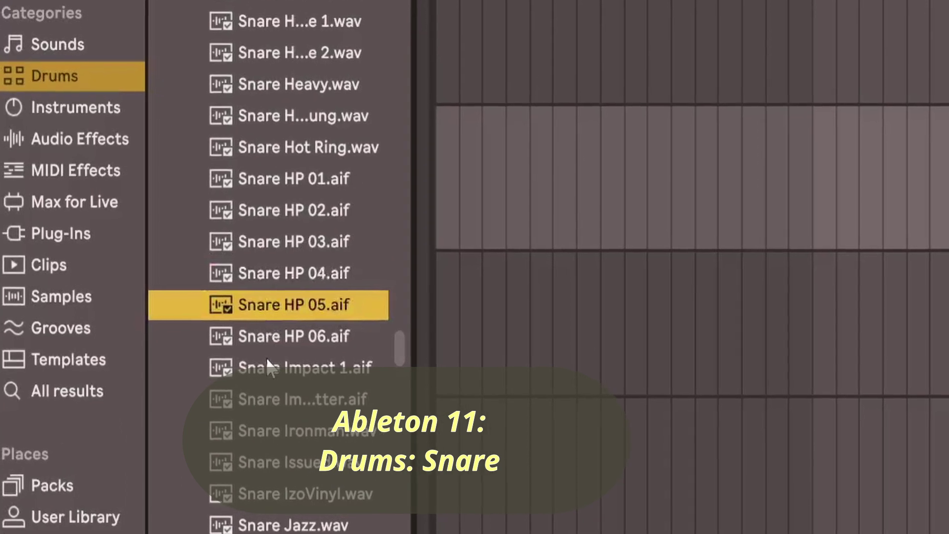
{"action": "left_click", "coordinate": [243, 345]}
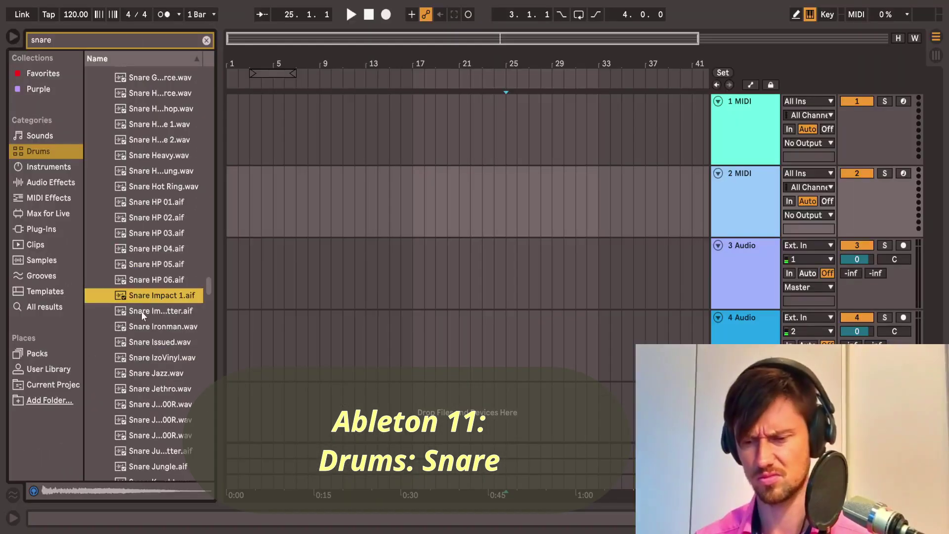
{"action": "left_click", "coordinate": [142, 313]}
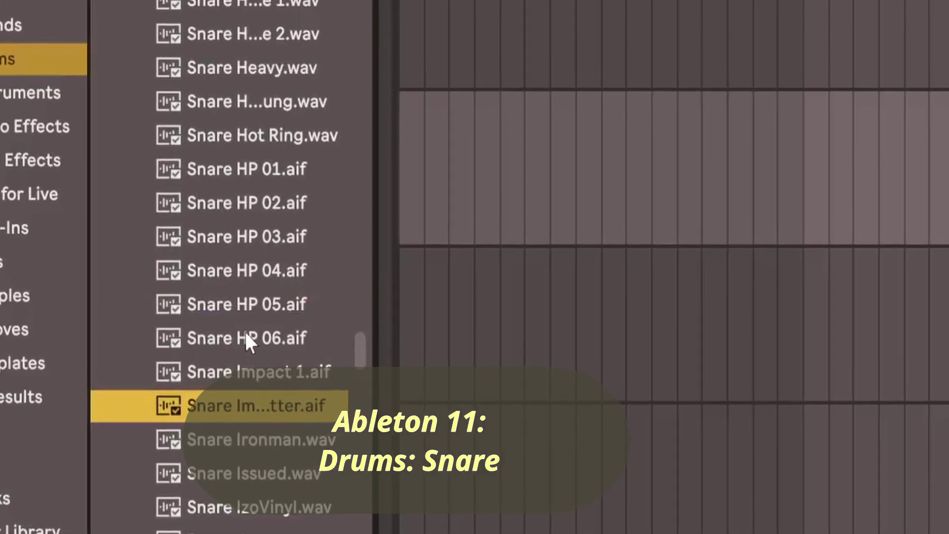
{"action": "left_click", "coordinate": [243, 336]}
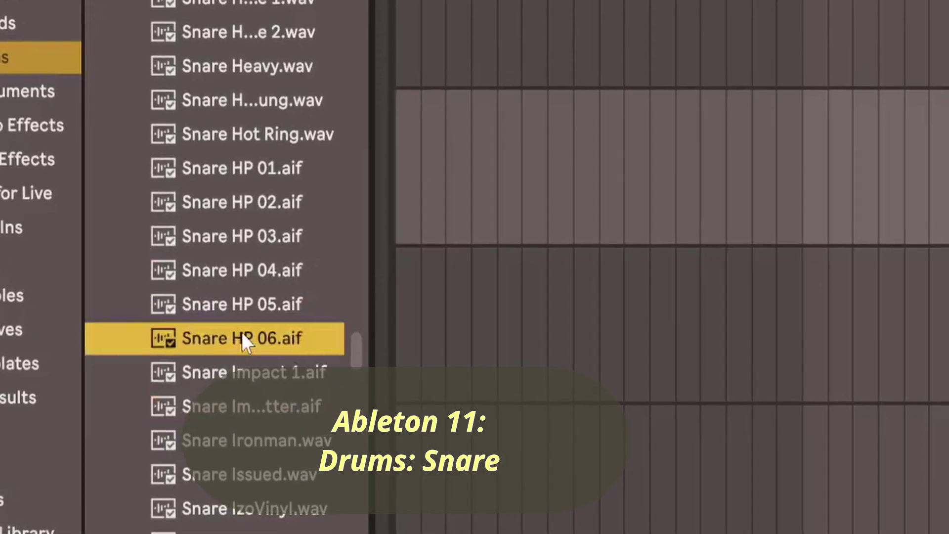
{"action": "left_click", "coordinate": [242, 410]}
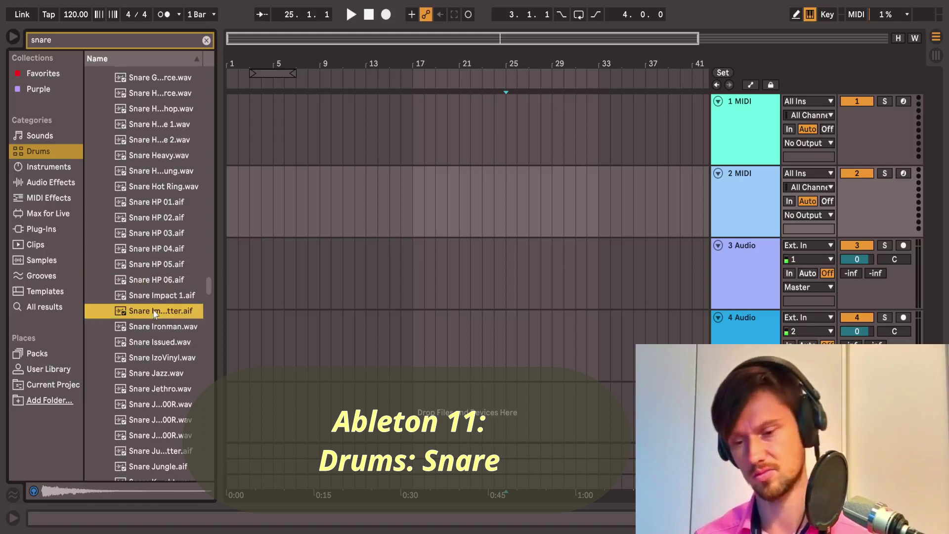
- Audition further snare hits, from Snare IzoVinyl through the samples just before the Snare Kindified group
{"action": "scroll", "coordinate": [154, 312], "scroll_direction": "down", "scroll_amount": 3}
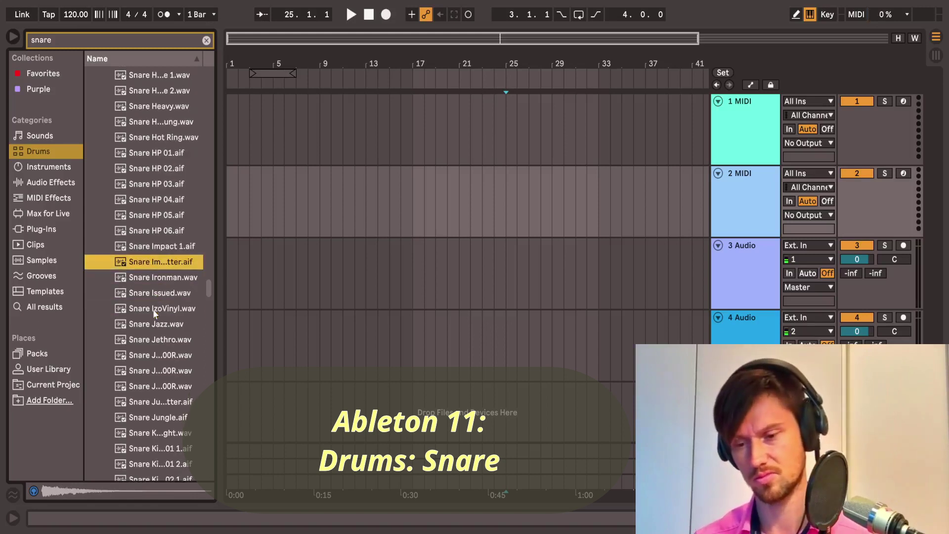
{"action": "left_click", "coordinate": [154, 309]}
{"action": "scroll", "coordinate": [153, 310], "scroll_direction": "down", "scroll_amount": 4}
{"action": "left_click", "coordinate": [154, 305]}
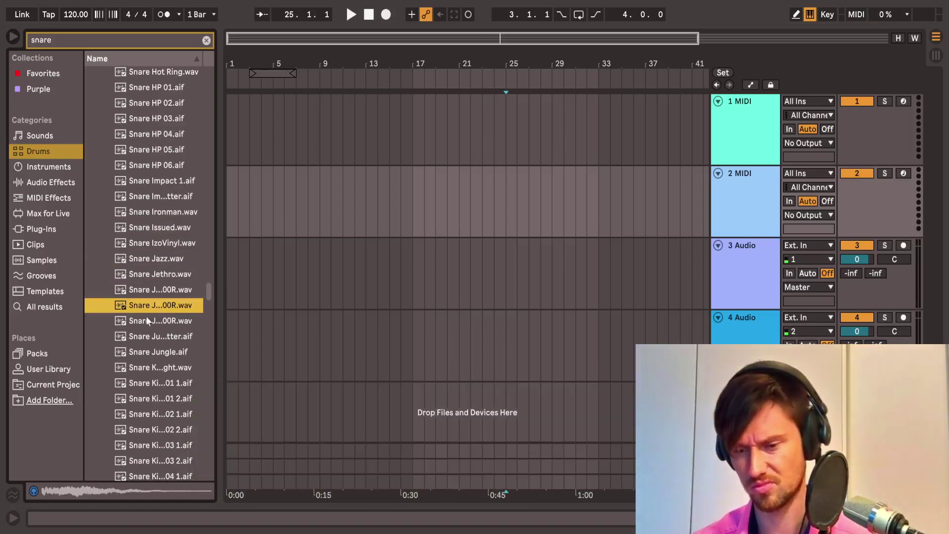
{"action": "left_click", "coordinate": [147, 321]}
{"action": "scroll", "coordinate": [148, 320], "scroll_direction": "down", "scroll_amount": 3}
{"action": "left_click", "coordinate": [148, 319]}
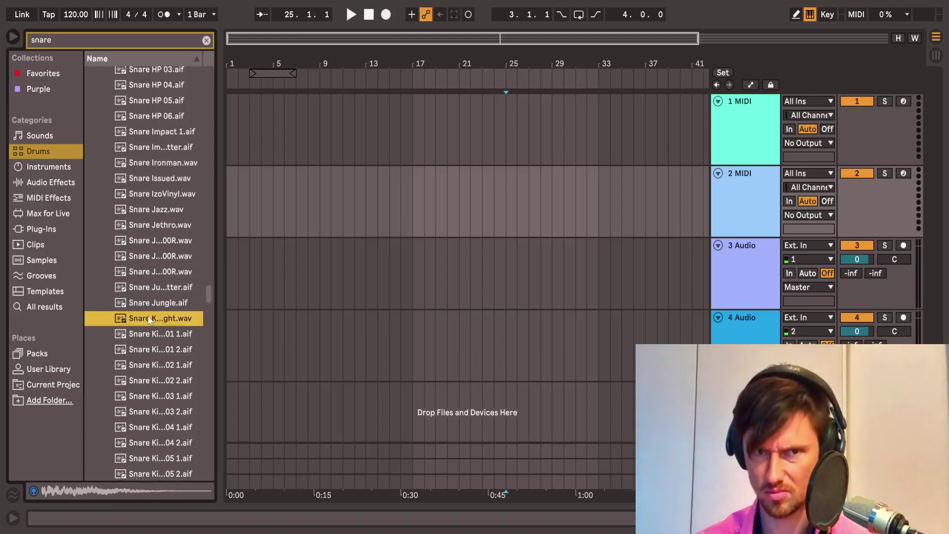
- Audition the Snare Kindified samples, including 05 2, 06 1 and 06 2
{"action": "scroll", "coordinate": [148, 320], "scroll_direction": "down", "scroll_amount": 3}
{"action": "left_click", "coordinate": [148, 318]}
{"action": "scroll", "coordinate": [149, 320], "scroll_direction": "down", "scroll_amount": 3}
{"action": "left_click", "coordinate": [149, 319]}
{"action": "left_click", "coordinate": [150, 336]}
{"action": "scroll", "coordinate": [150, 338], "scroll_direction": "down", "scroll_amount": 2}
{"action": "left_click", "coordinate": [150, 341]}
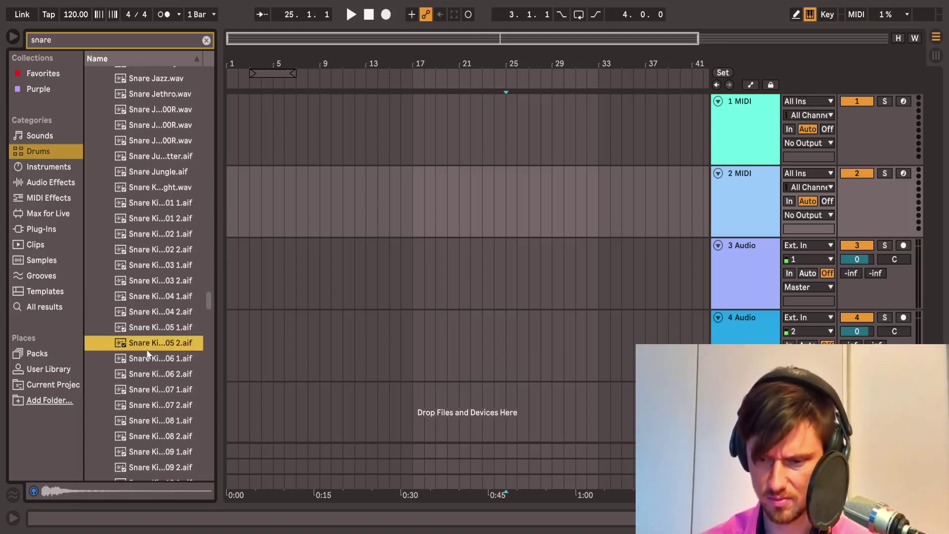
{"action": "left_click", "coordinate": [148, 356]}
{"action": "left_click", "coordinate": [252, 429]}
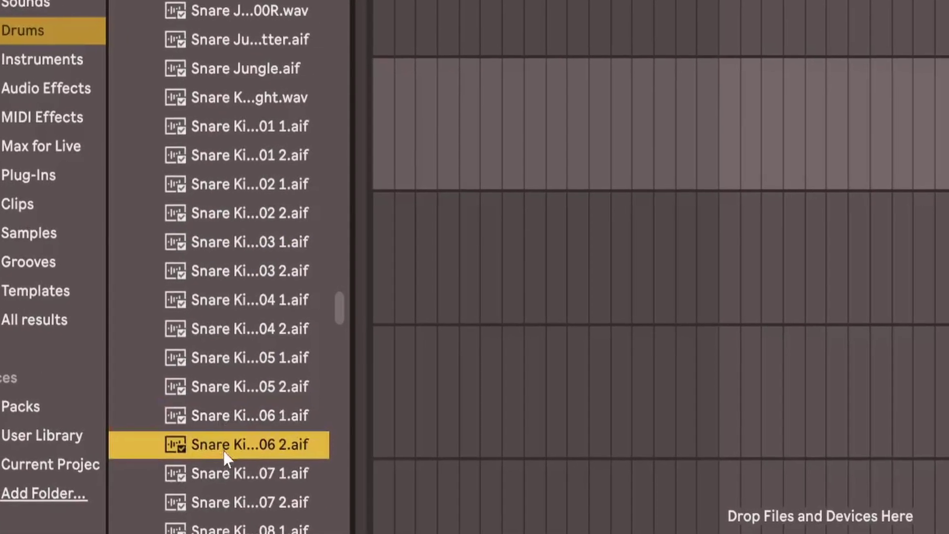
{"action": "left_click", "coordinate": [250, 455]}
- Insert the Snare Kindified 06 1 sample on track 2 at the start of bar 9
{"action": "left_click", "coordinate": [267, 407]}
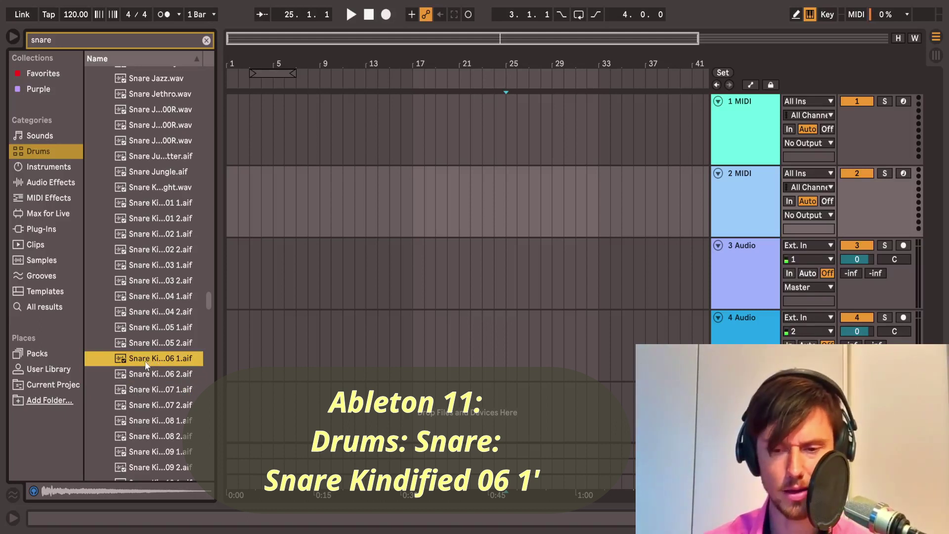
{"action": "left_click", "coordinate": [317, 207]}
{"action": "key", "text": "Return"}
{"action": "key", "text": "plus"}
{"action": "key", "text": "plus"}
{"action": "key", "text": "plus"}
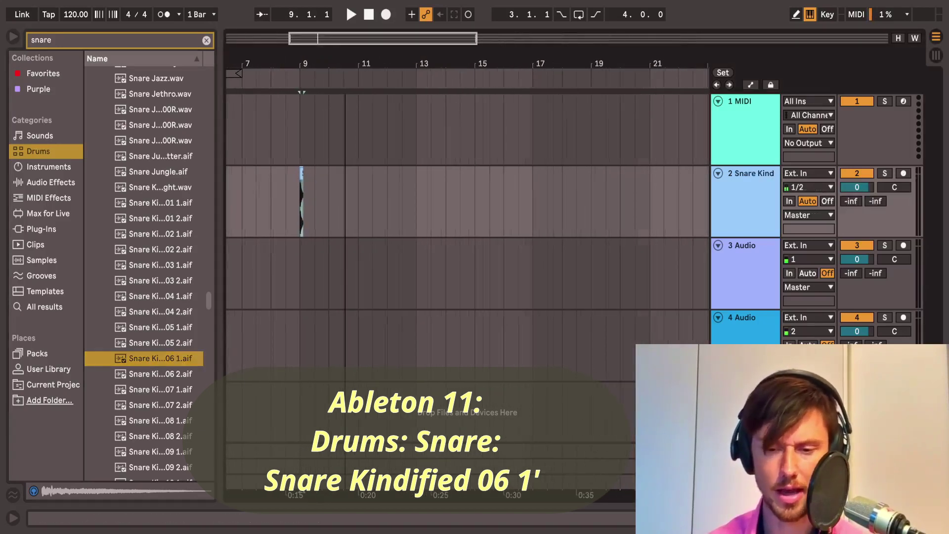
{"action": "mouse_move", "coordinate": [377, 58]}
{"action": "left_mouse_down"}
{"action": "mouse_move", "coordinate": [376, 75]}
{"action": "mouse_move", "coordinate": [377, 58]}
{"action": "left_mouse_up"}
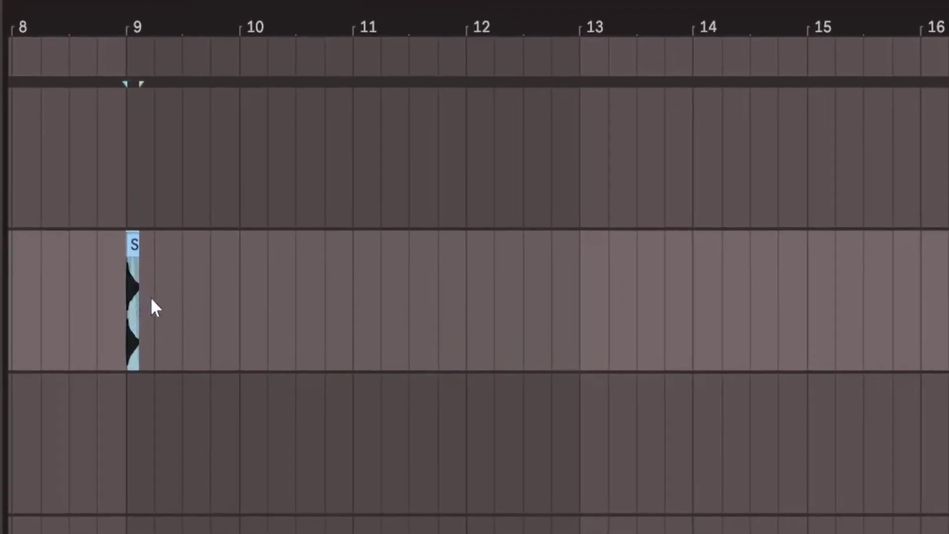
- Copy the snare clip onto beats 2 and 4 of bar 9 and remove the original on beat 1
{"action": "key", "text": "ctrl+d"}
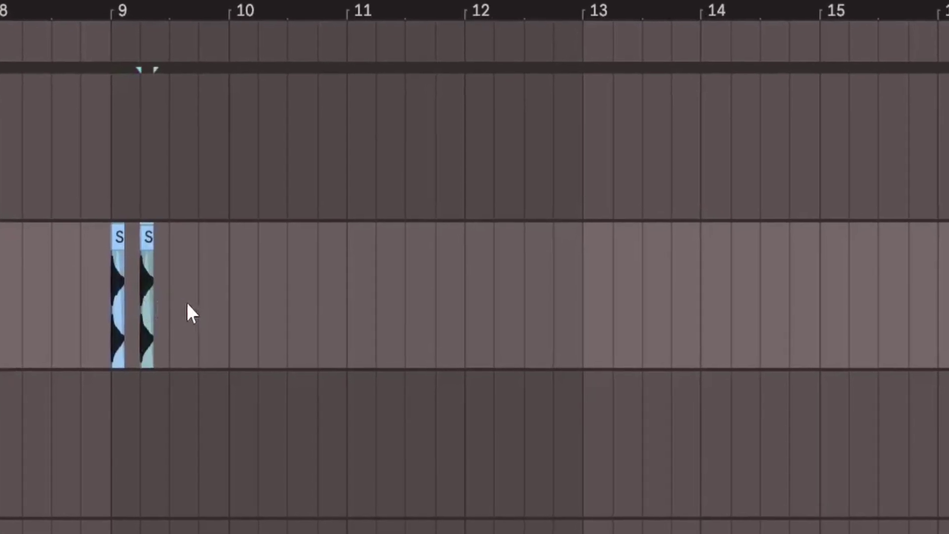
{"action": "left_click", "coordinate": [189, 309]}
{"action": "key", "text": "ctrl+v"}
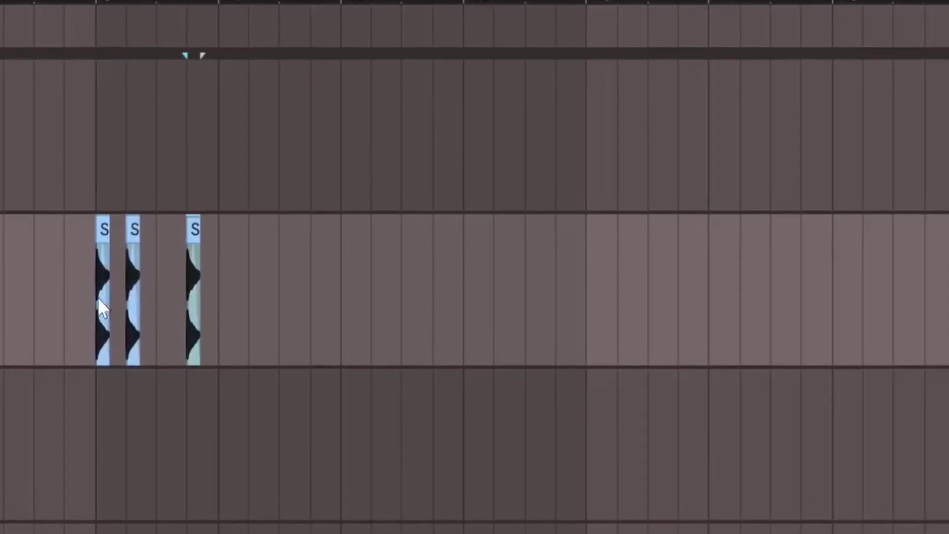
{"action": "left_click_drag", "start_coordinate": [101, 299], "coordinate": [202, 302]}
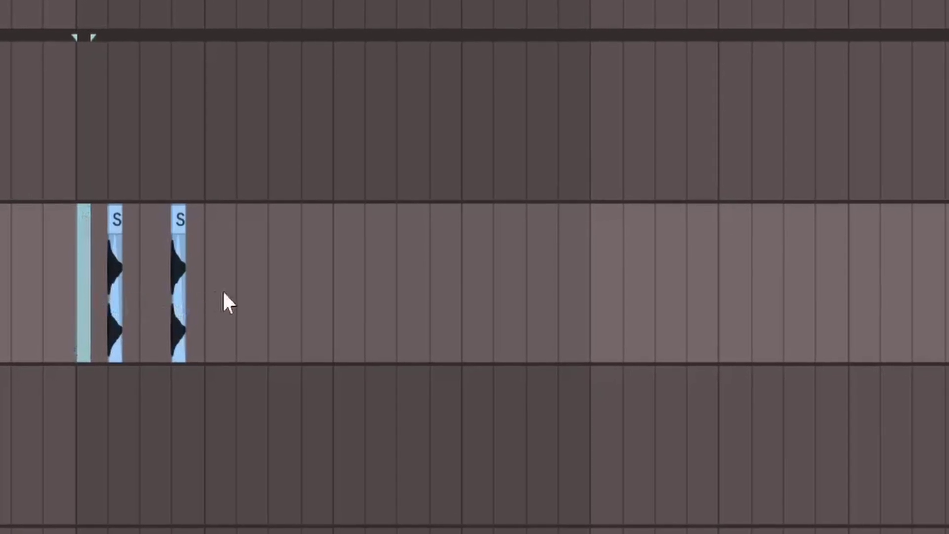
- Repeat the full bar 9 snare pattern through bars 10, 11 and 12 on track 2
{"action": "left_click_drag", "start_coordinate": [76, 296], "coordinate": [188, 295]}
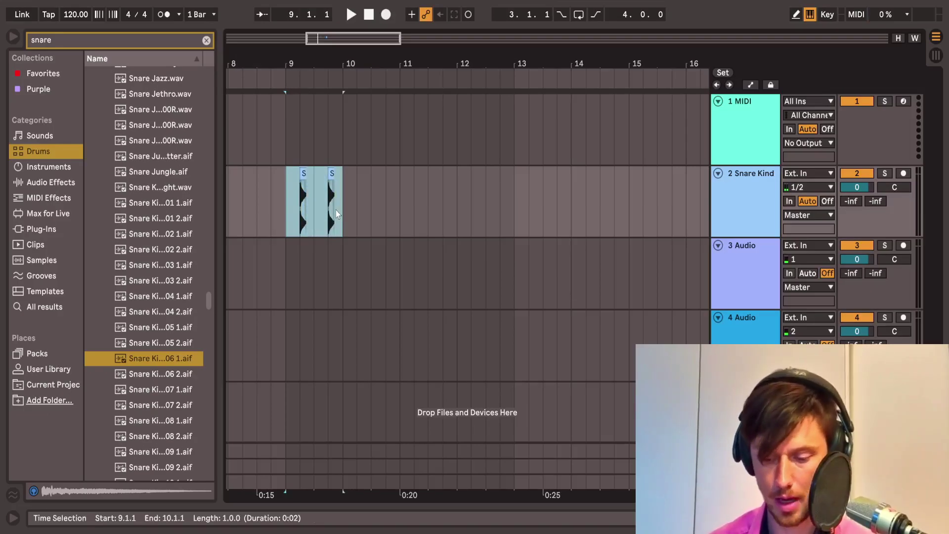
{"action": "left_click", "coordinate": [347, 208]}
{"action": "key", "text": "ctrl+v"}
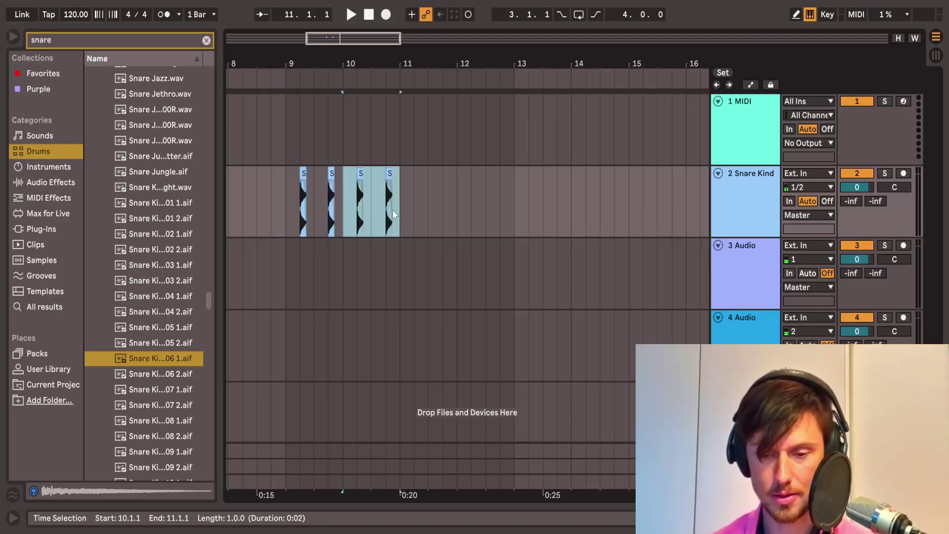
{"action": "left_click_drag", "start_coordinate": [287, 208], "coordinate": [396, 213]}
{"action": "key", "text": "ctrl+d"}
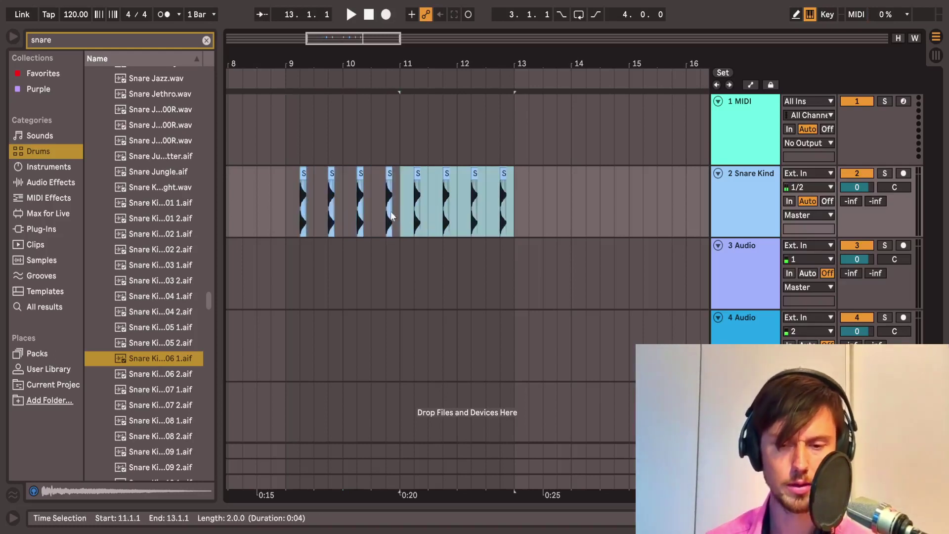
- Play the snare pattern from the start of bar 9 and clear the sample search
{"action": "left_click", "coordinate": [287, 215]}
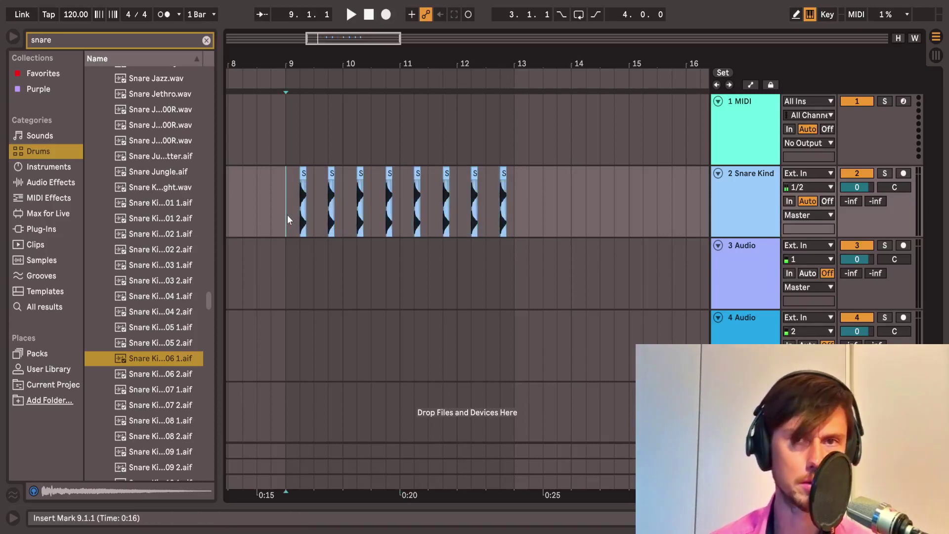
{"action": "key", "text": "space"}
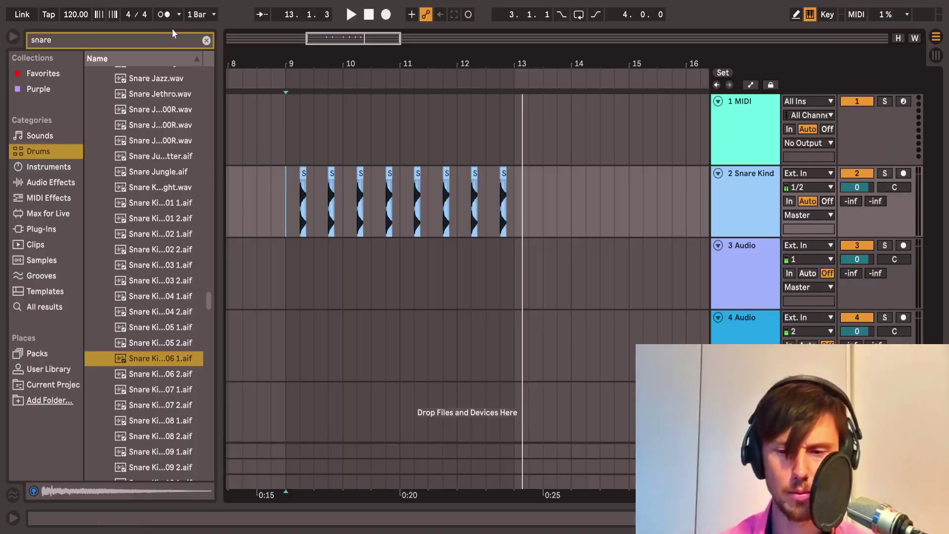
{"action": "left_click", "coordinate": [207, 40]}
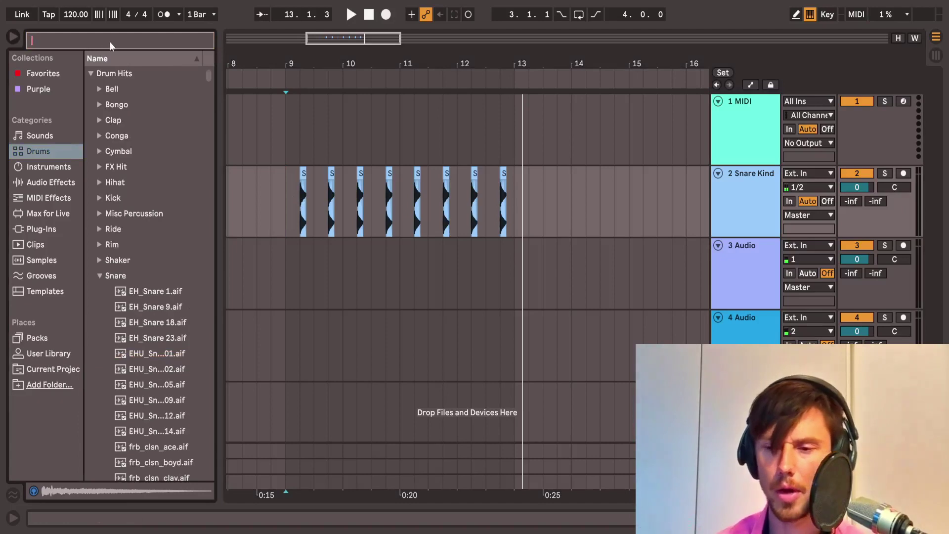
- Set the song tempo to 118 BPM and play the snare pattern at the new speed
{"action": "left_click", "coordinate": [73, 15]}
{"action": "type", "text": "1"}
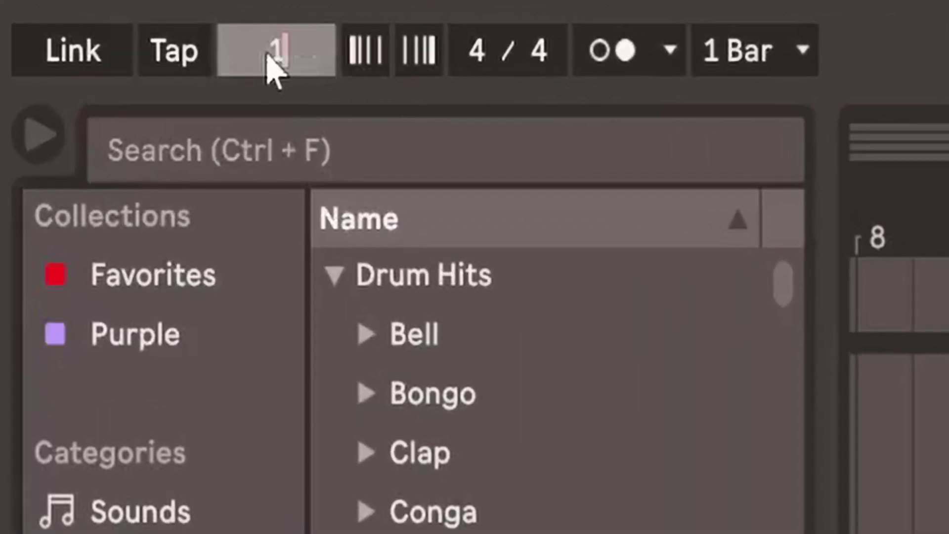
{"action": "type", "text": "1"}
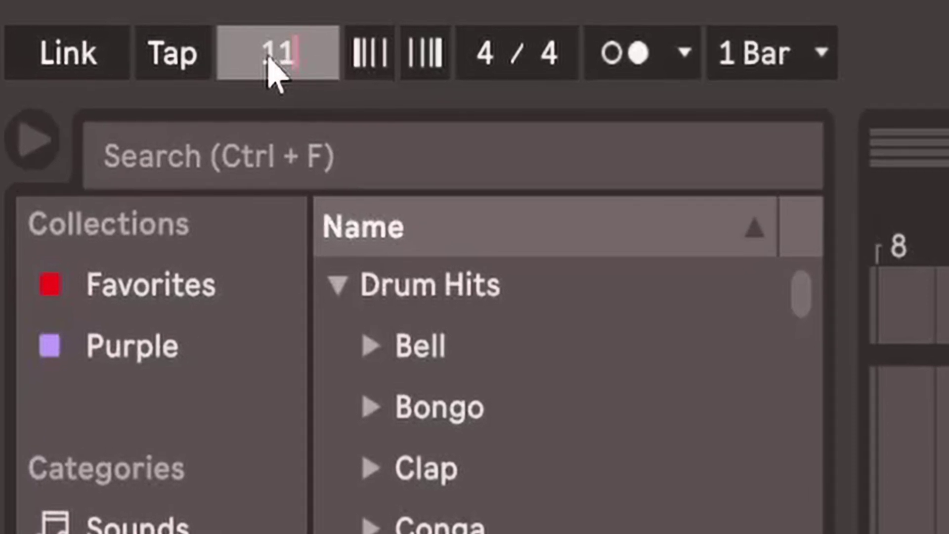
{"action": "type", "text": "8"}
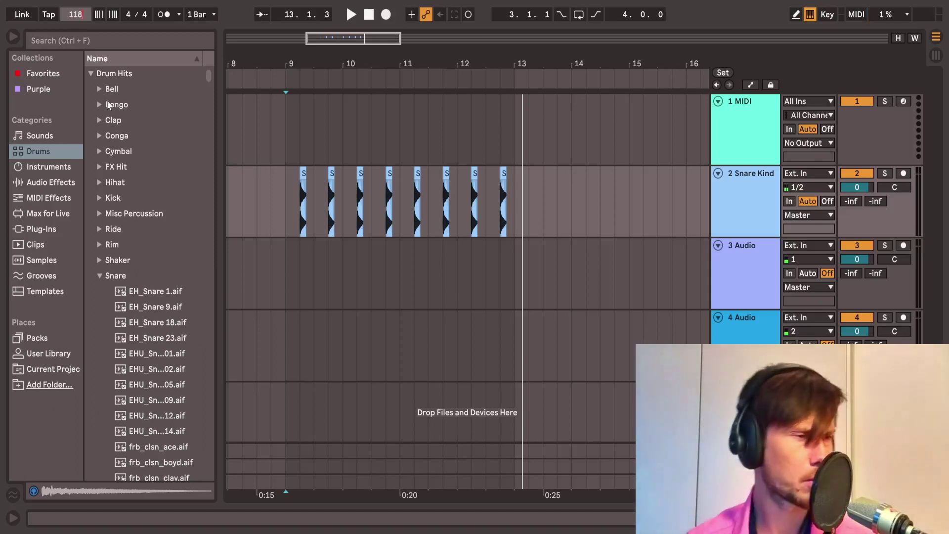
{"action": "key", "text": "Return"}
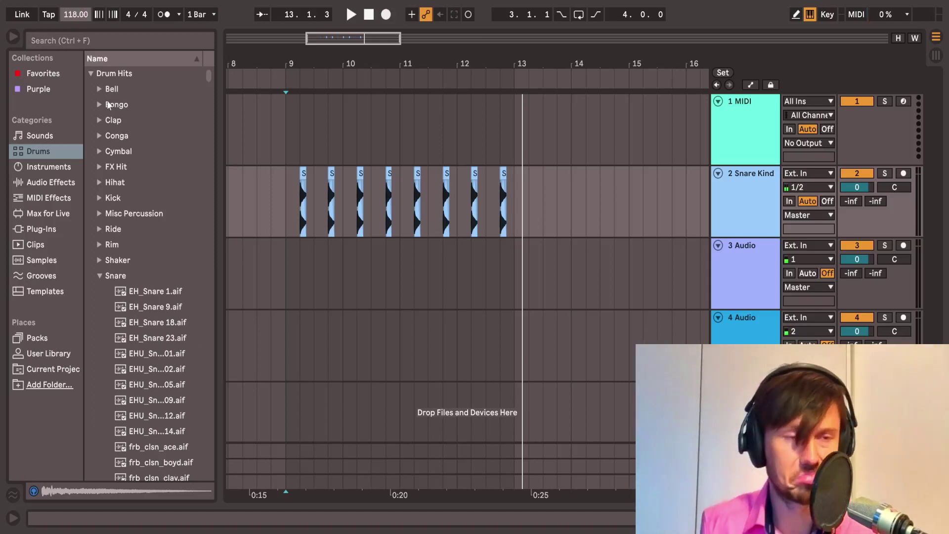
{"action": "key", "text": "space"}
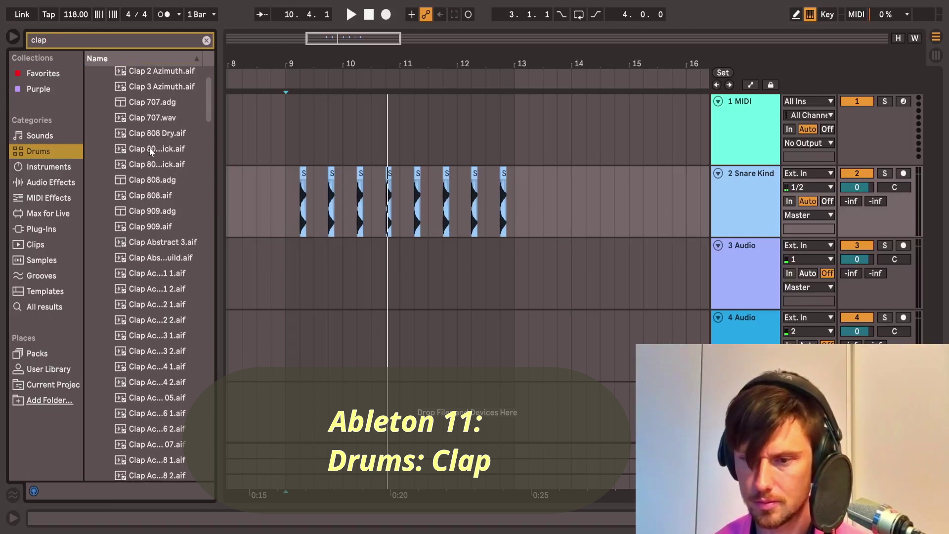
- Audition the numbered Clap Ac… samples in the clap search results one after another
{"action": "scroll", "coordinate": [151, 152], "scroll_direction": "down", "scroll_amount": 5}
{"action": "scroll", "coordinate": [153, 163], "scroll_direction": "down", "scroll_amount": 18}
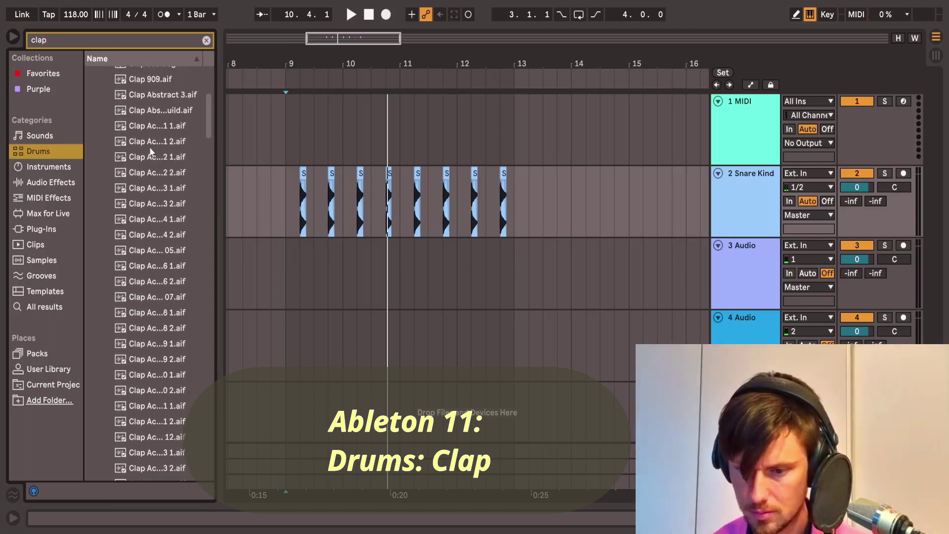
{"action": "left_click", "coordinate": [160, 207]}
{"action": "left_click", "coordinate": [154, 238]}
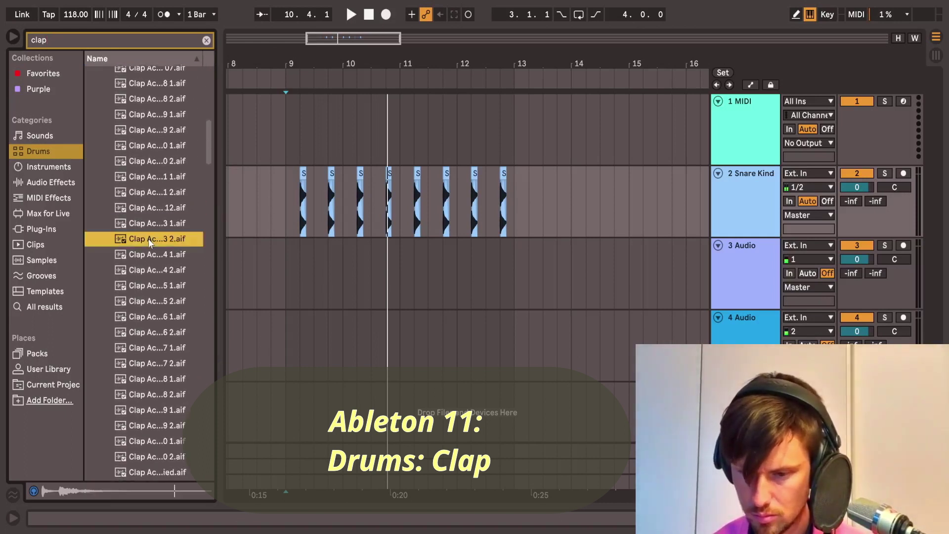
{"action": "scroll", "coordinate": [151, 236], "scroll_direction": "down", "scroll_amount": 4}
{"action": "left_click", "coordinate": [151, 236]}
{"action": "scroll", "coordinate": [151, 235], "scroll_direction": "down", "scroll_amount": 5}
{"action": "left_click", "coordinate": [155, 232]}
{"action": "scroll", "coordinate": [155, 232], "scroll_direction": "down", "scroll_amount": 5}
{"action": "left_click", "coordinate": [155, 218]}
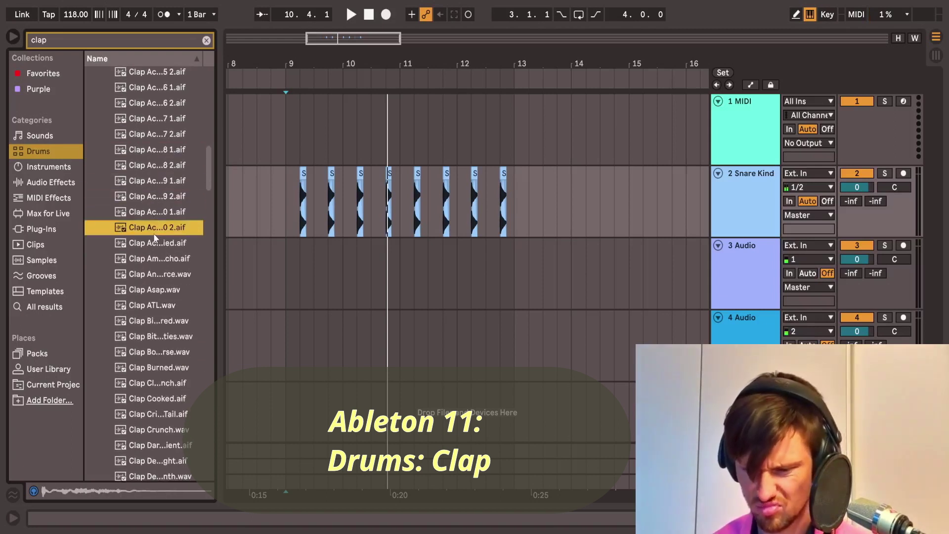
- Compare the last Clap Ac… samples with Clap An…rce.wav and the Clap Ambience Echo sample by ear
{"action": "left_click", "coordinate": [153, 255]}
{"action": "left_click", "coordinate": [153, 174]}
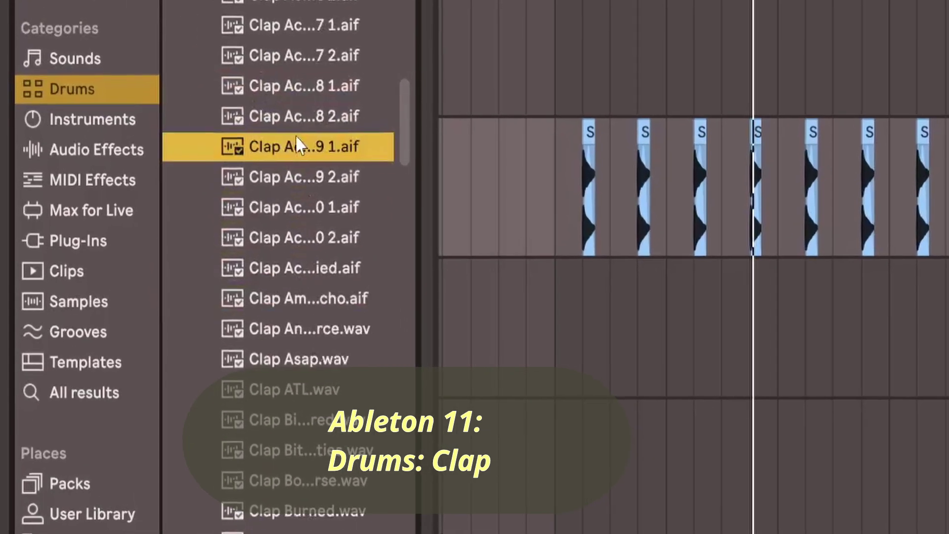
{"action": "left_click", "coordinate": [298, 269]}
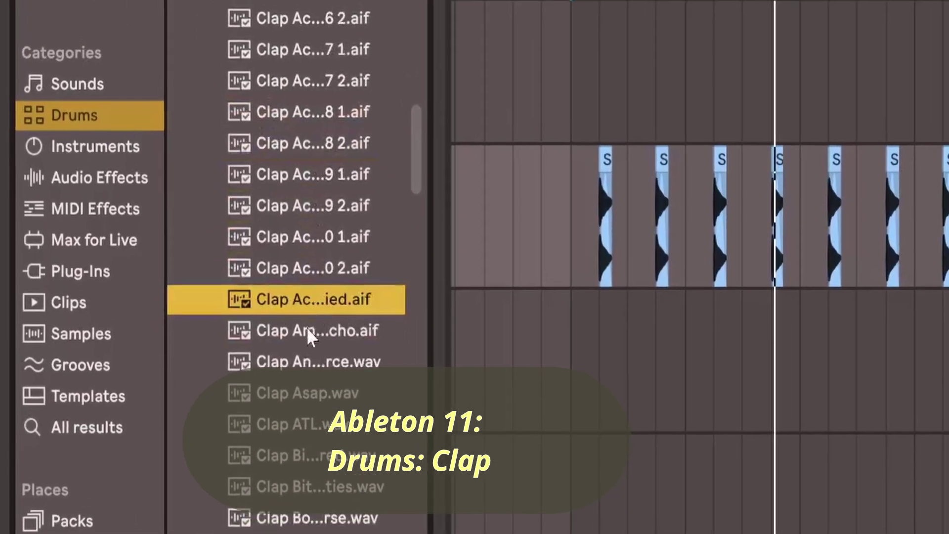
{"action": "left_click", "coordinate": [320, 181]}
{"action": "left_click", "coordinate": [302, 274]}
{"action": "scroll", "coordinate": [318, 200], "scroll_direction": "down", "scroll_amount": 5}
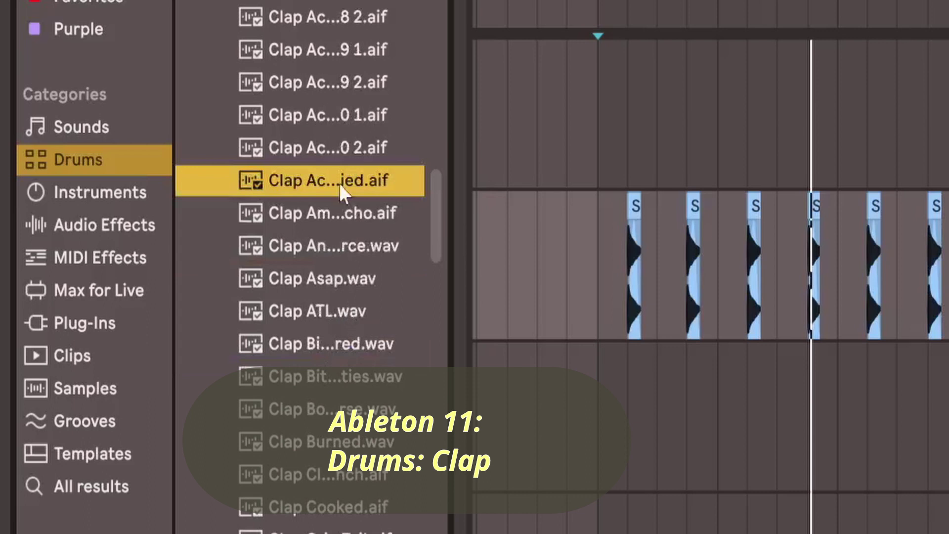
{"action": "left_click", "coordinate": [341, 219]}
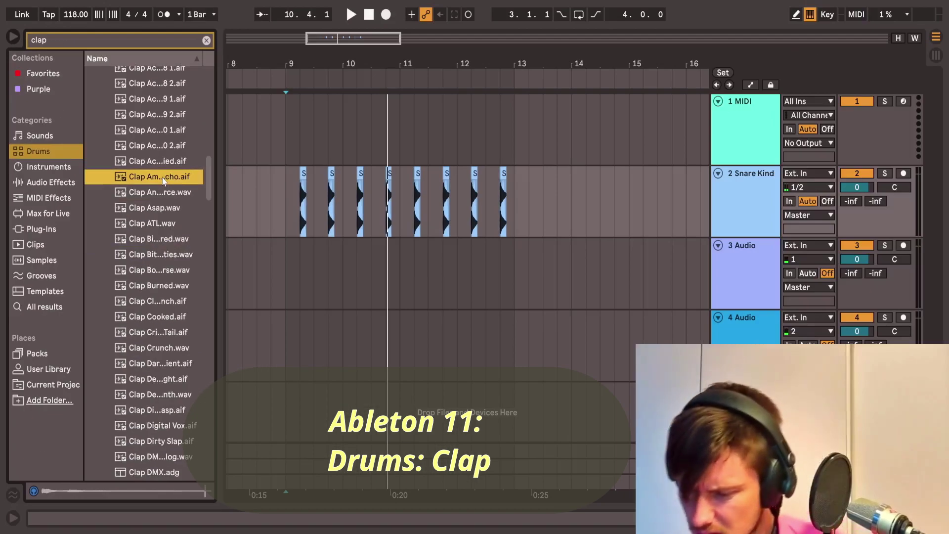
{"action": "left_click", "coordinate": [163, 161]}
{"action": "left_click", "coordinate": [163, 193]}
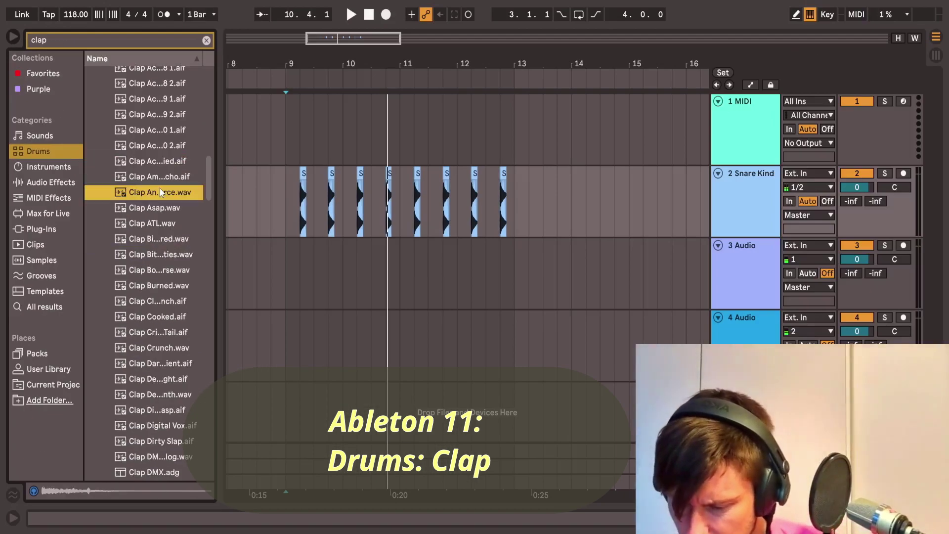
{"action": "left_click", "coordinate": [164, 163]}
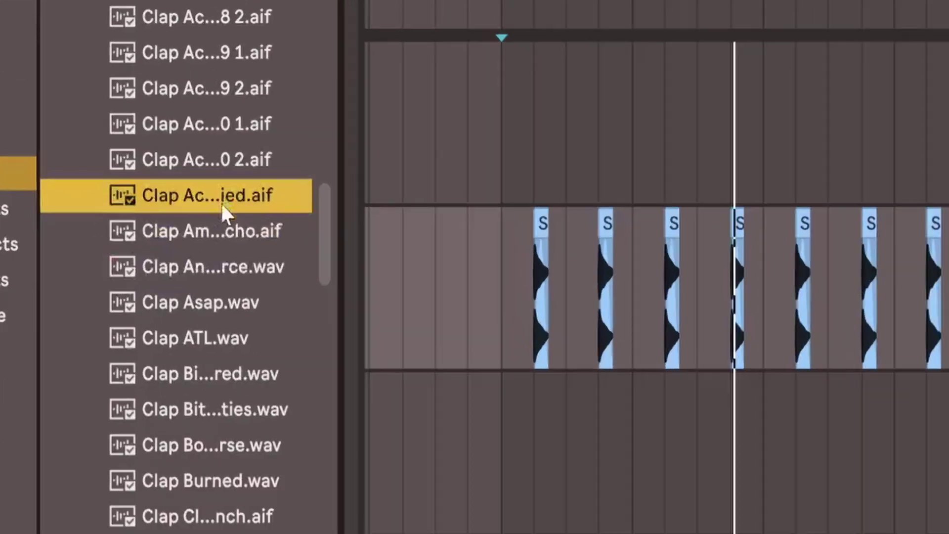
{"action": "left_click", "coordinate": [222, 225]}
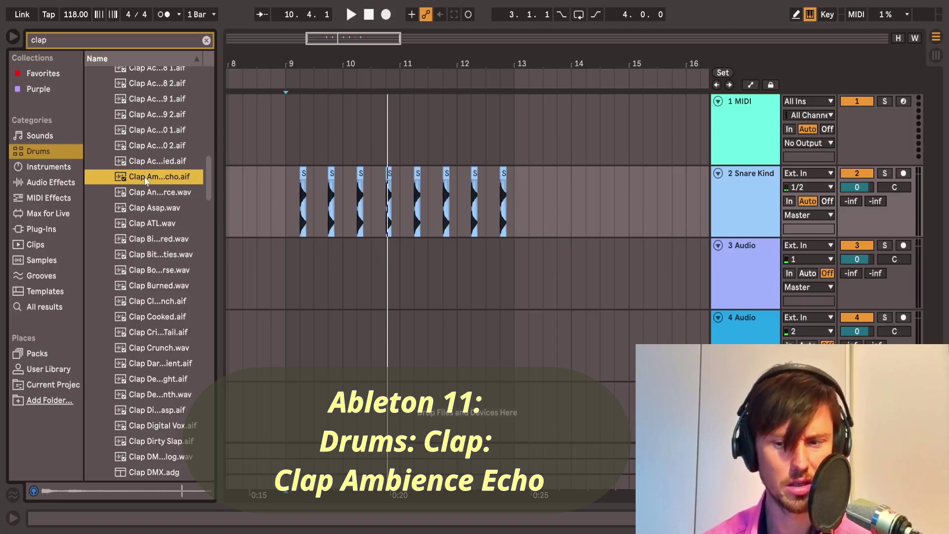
- Place the Clap Ambience Echo sample on track 3 at beat 3 of bar 12 and play it from bar 12
{"action": "left_click_drag", "start_coordinate": [146, 181], "coordinate": [473, 294]}
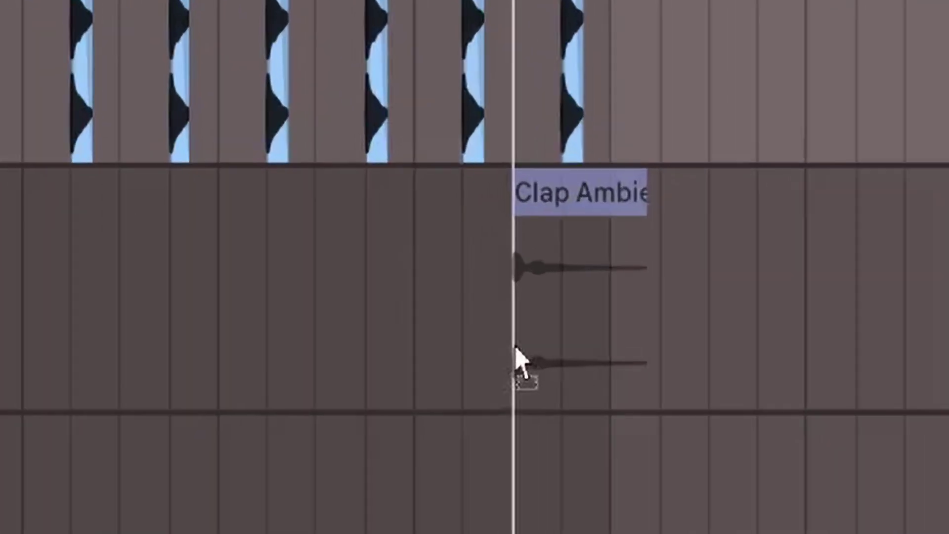
{"action": "left_click_drag", "start_coordinate": [515, 348], "coordinate": [520, 345]}
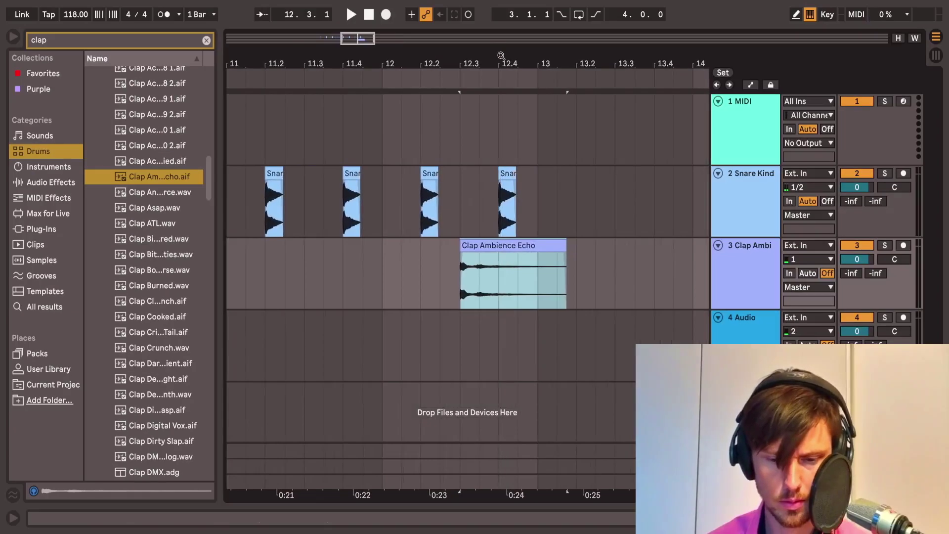
{"action": "left_click", "coordinate": [397, 256]}
{"action": "key", "text": "space"}
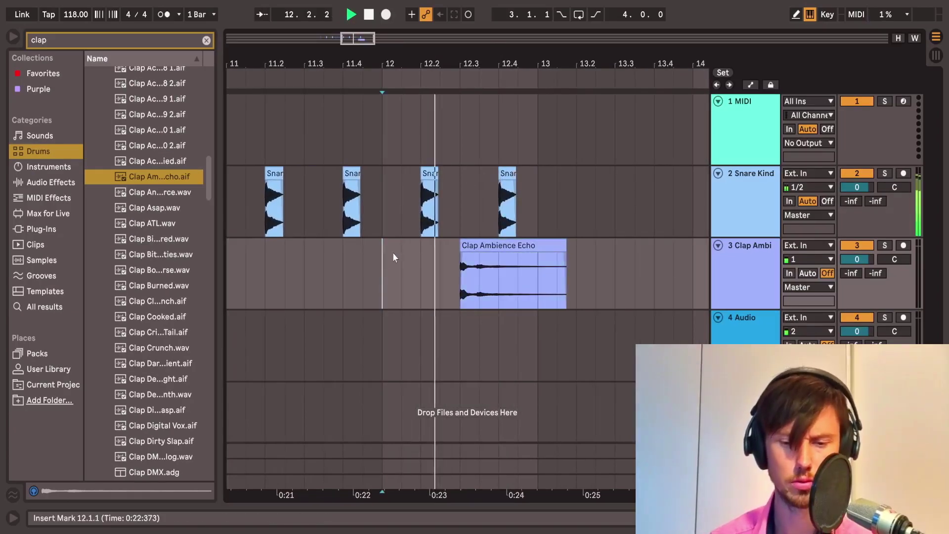
{"action": "key", "text": "space"}
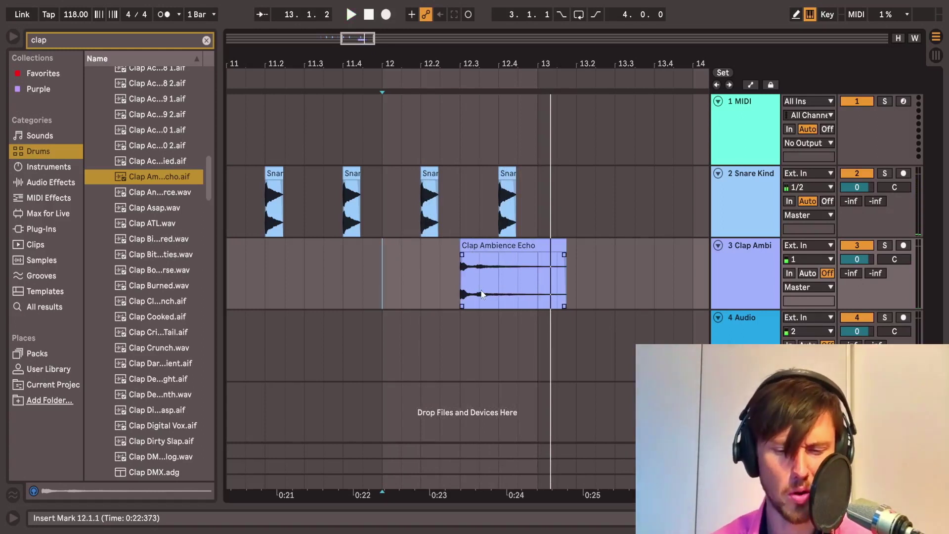
- Duplicate the start of the clap into four half-beat-spaced hits from beat 3 of bar 12 and play them
{"action": "left_click", "coordinate": [465, 295]}
{"action": "left_click_drag", "start_coordinate": [465, 295], "coordinate": [497, 295]}
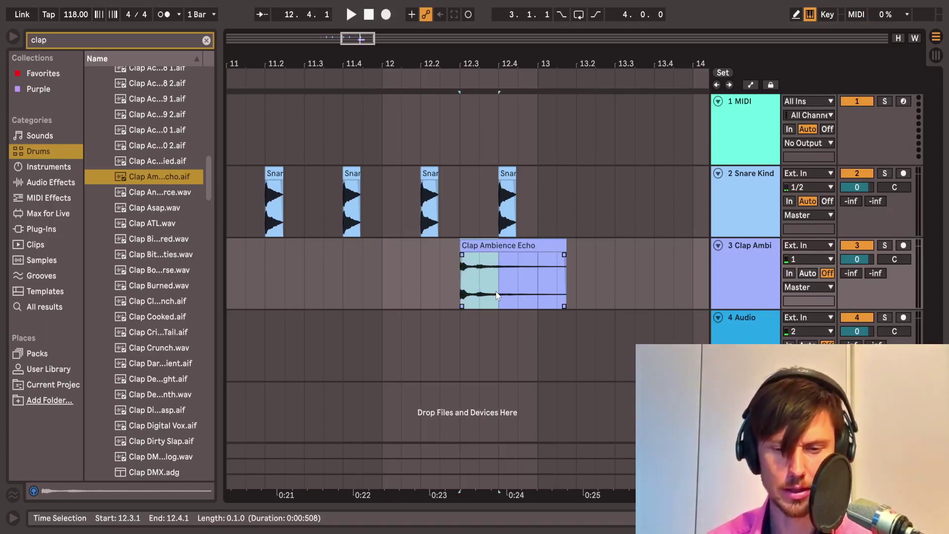
{"action": "key", "text": "ctrl+d"}
{"action": "key", "text": "ctrl+d"}
{"action": "key", "text": "ctrl+d"}
{"action": "left_click", "coordinate": [470, 290]}
{"action": "key", "text": "space"}
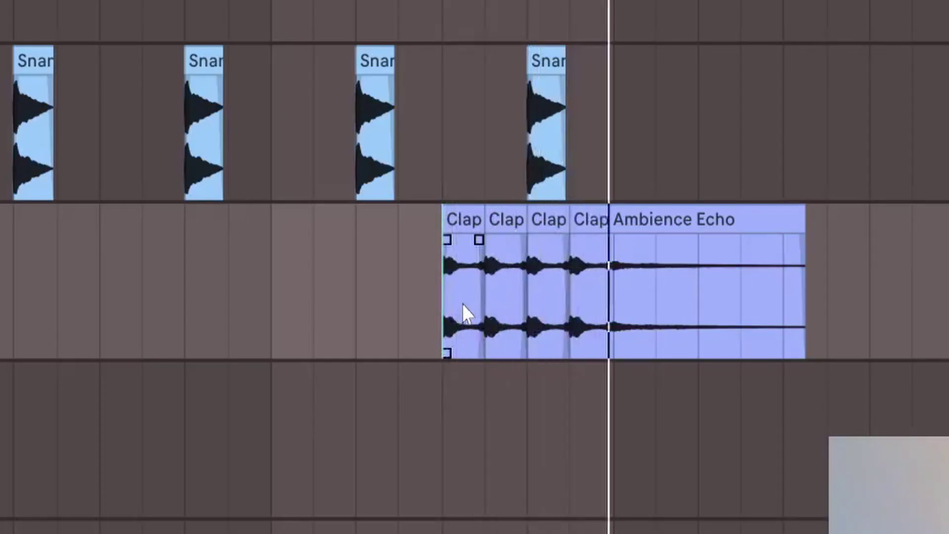
{"action": "key", "text": "space"}
- Delete the snare on beat 4 of bar 12 and set the playback start to bar 9 on track 3
{"action": "left_click_drag", "start_coordinate": [443, 163], "coordinate": [615, 135]}
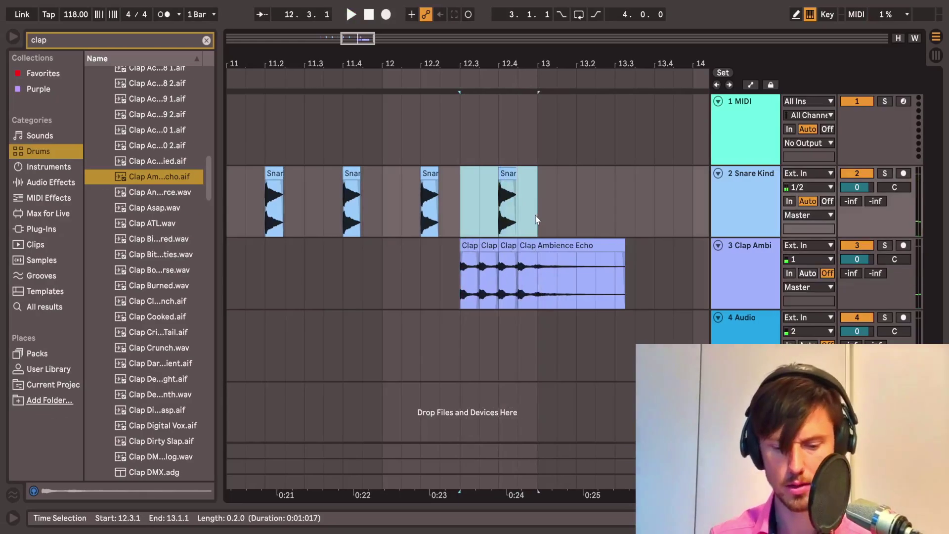
{"action": "key", "text": "Delete"}
{"action": "key", "text": "minus"}
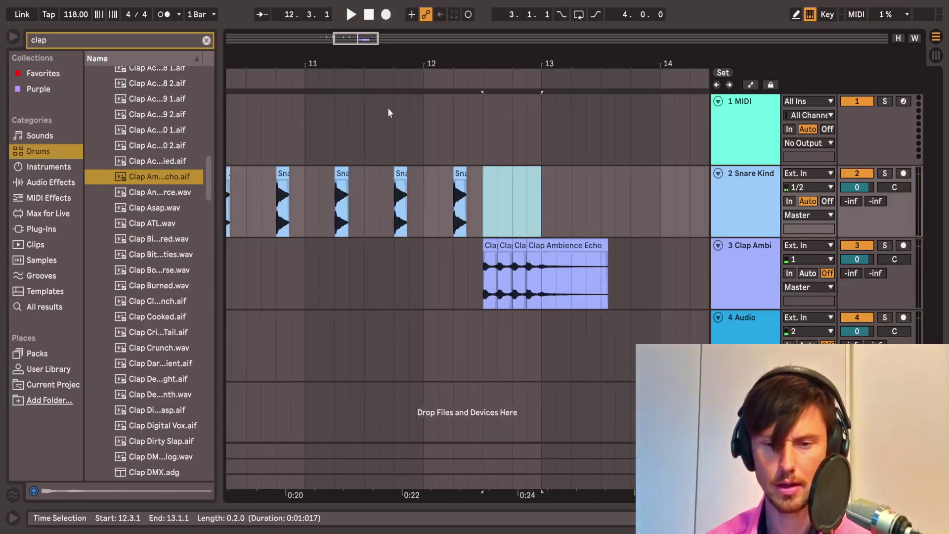
{"action": "key", "text": "minus"}
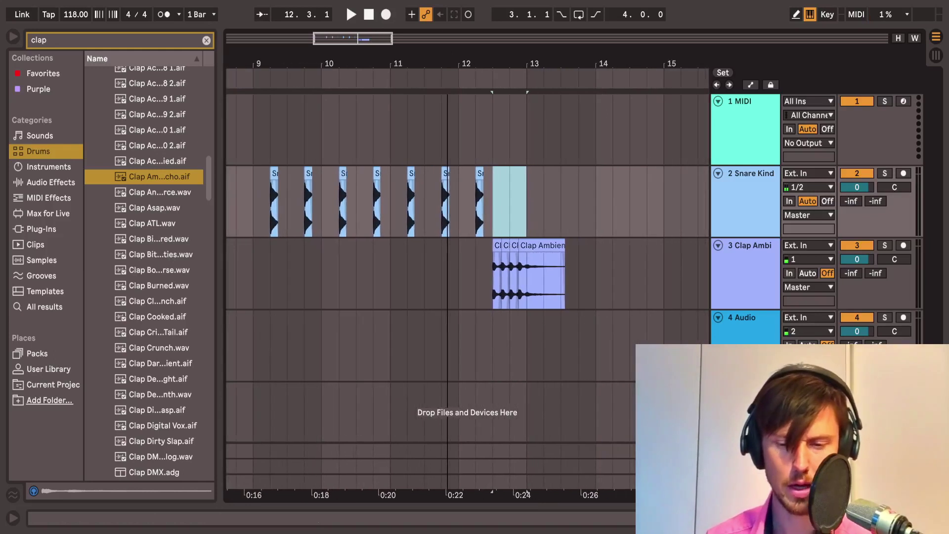
{"action": "left_click", "coordinate": [260, 270]}
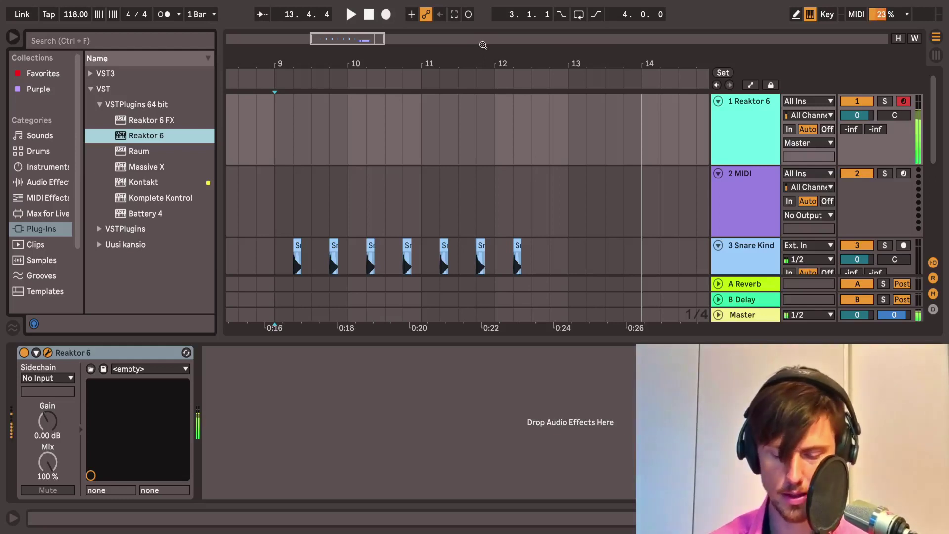
- Record a four-bar Reaktor 6 bass line with C1 and D1 notes on track 1 from bar 5
{"action": "key", "text": "z"}
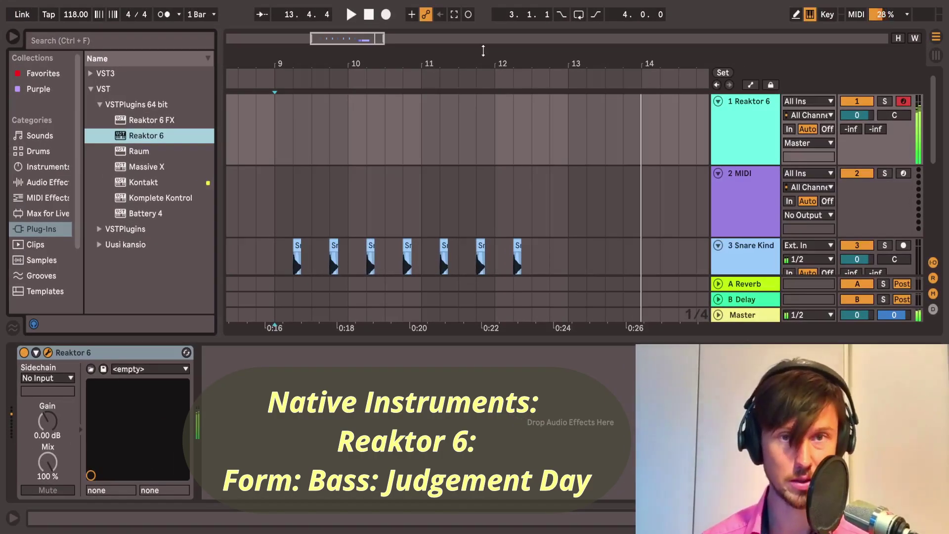
{"action": "key", "text": "z"}
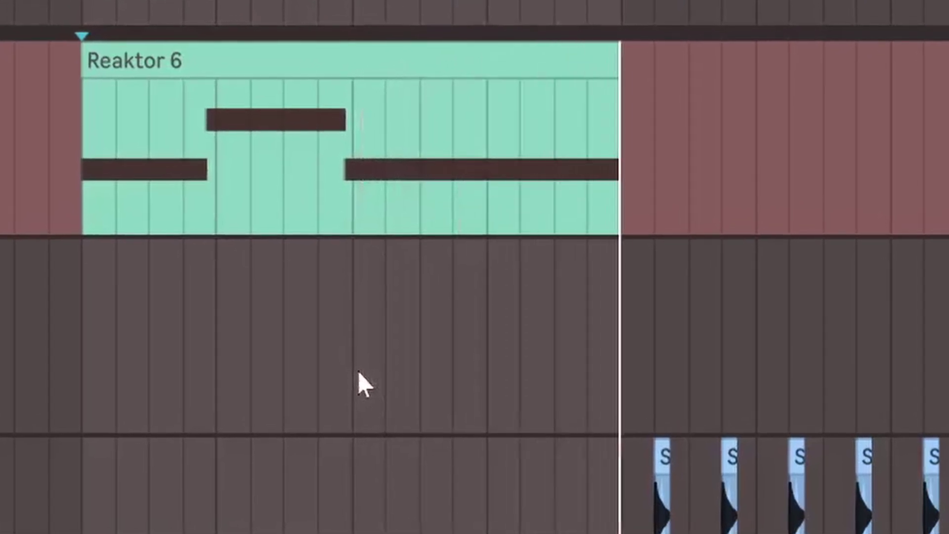
{"action": "key", "text": "space"}
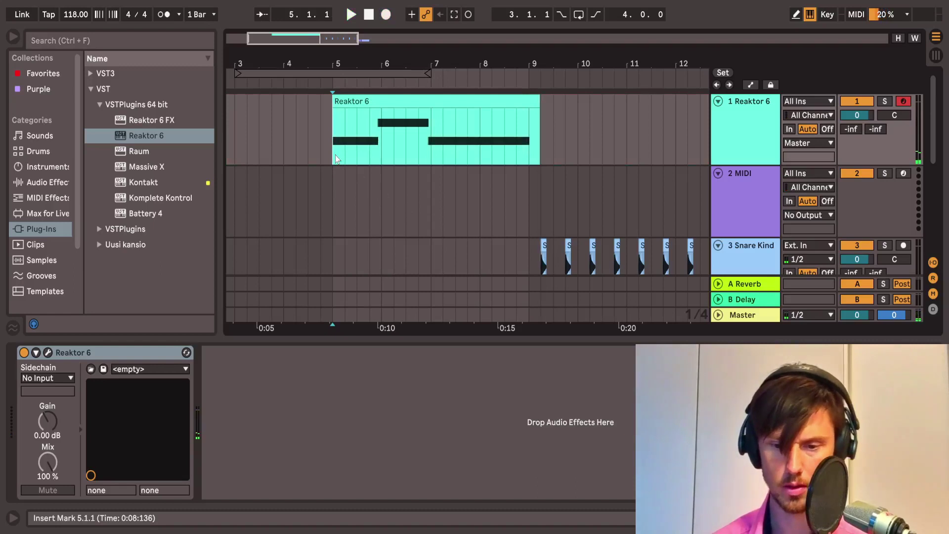
- Align the notes of the Reaktor 6 clip so C1, D1 and C1 start exactly on its bars 1, 2 and 3
{"action": "double_click", "coordinate": [336, 158]}
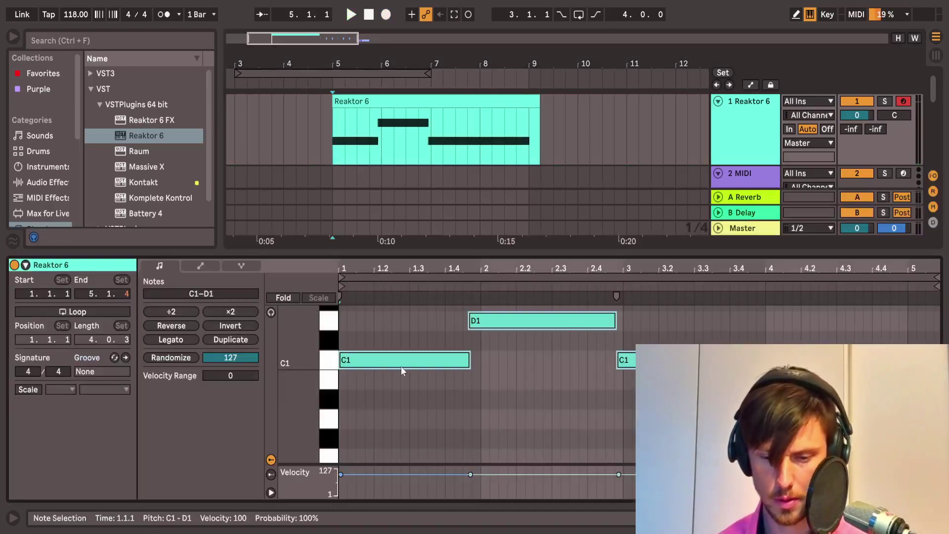
{"action": "key", "text": "ctrl+a"}
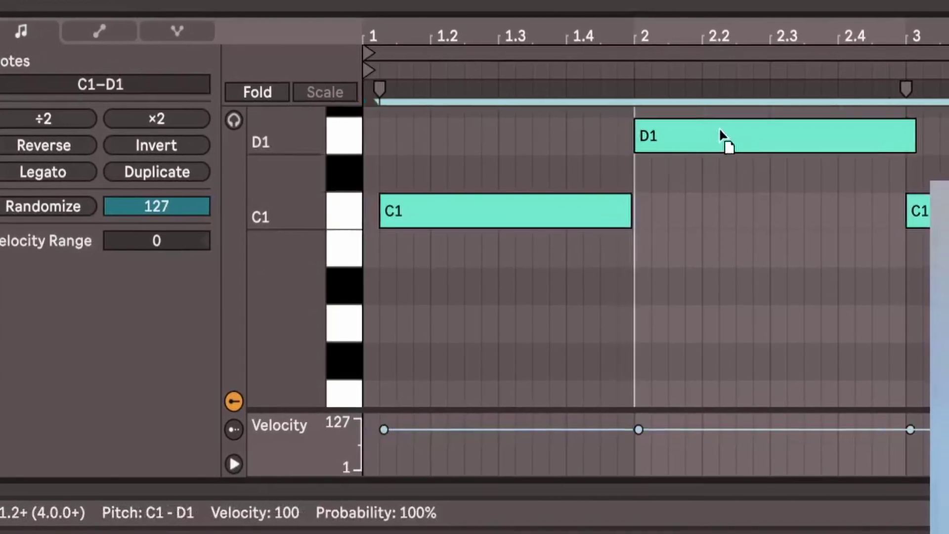
{"action": "left_click", "coordinate": [536, 216]}
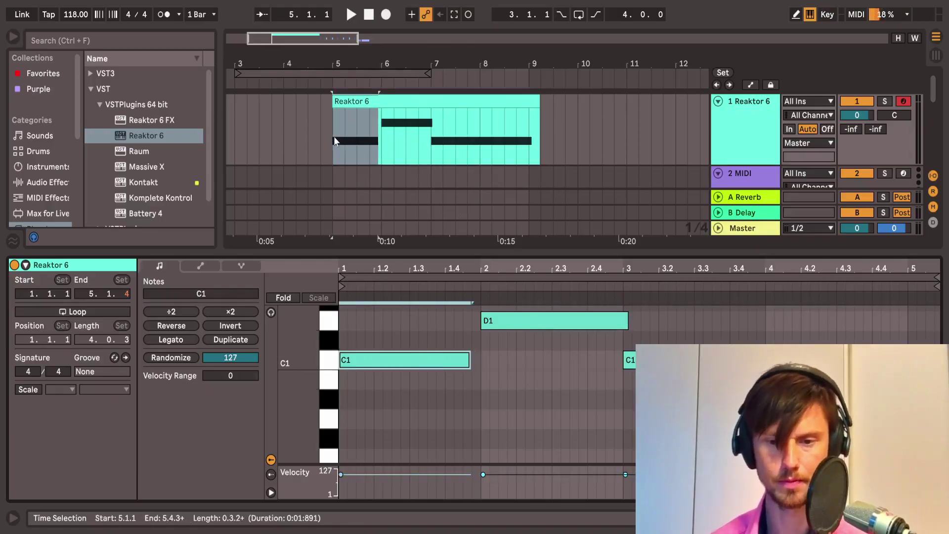
- Play the bass line with the snares, trim the Reaktor 6 clip's end to bar 9, and duplicate it from there
{"action": "key", "text": "space"}
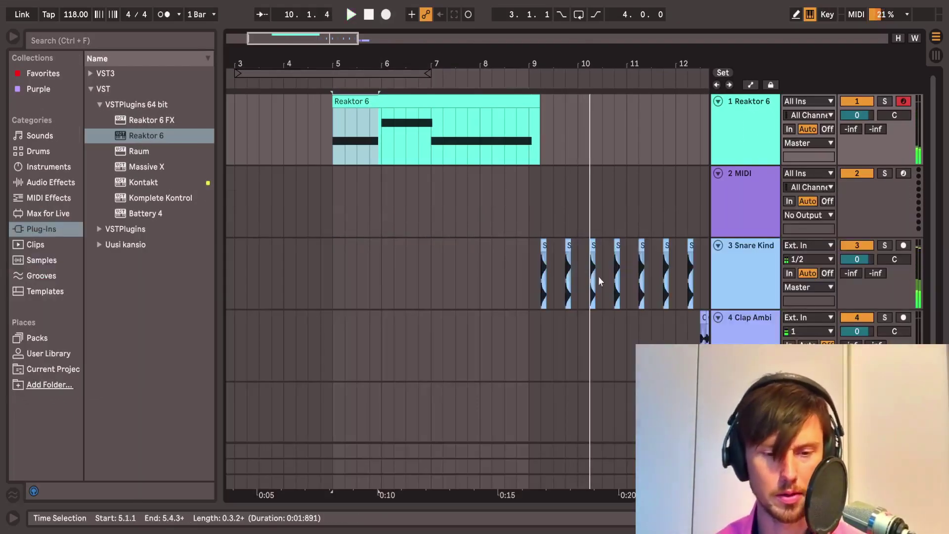
{"action": "left_click_drag", "start_coordinate": [539, 144], "coordinate": [529, 143]}
{"action": "key", "text": "space"}
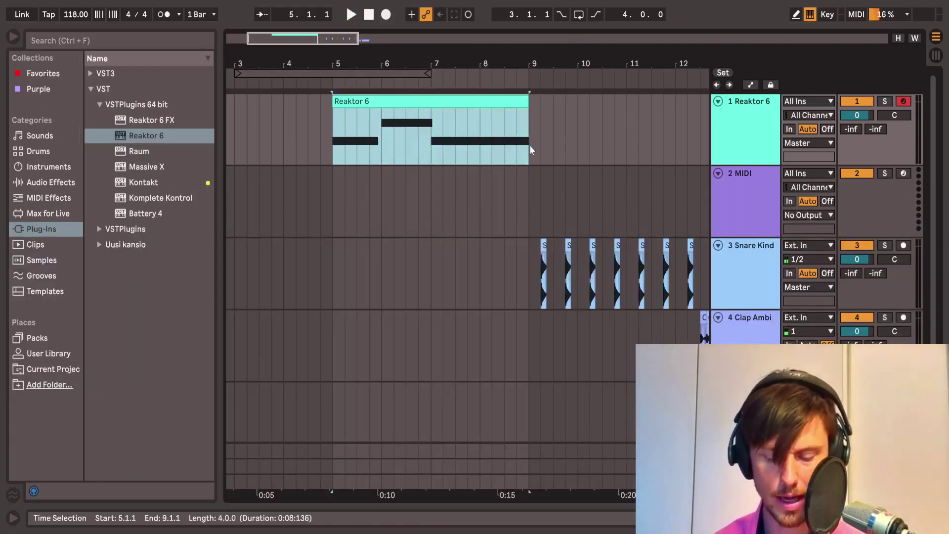
{"action": "key", "text": "ctrl+d"}
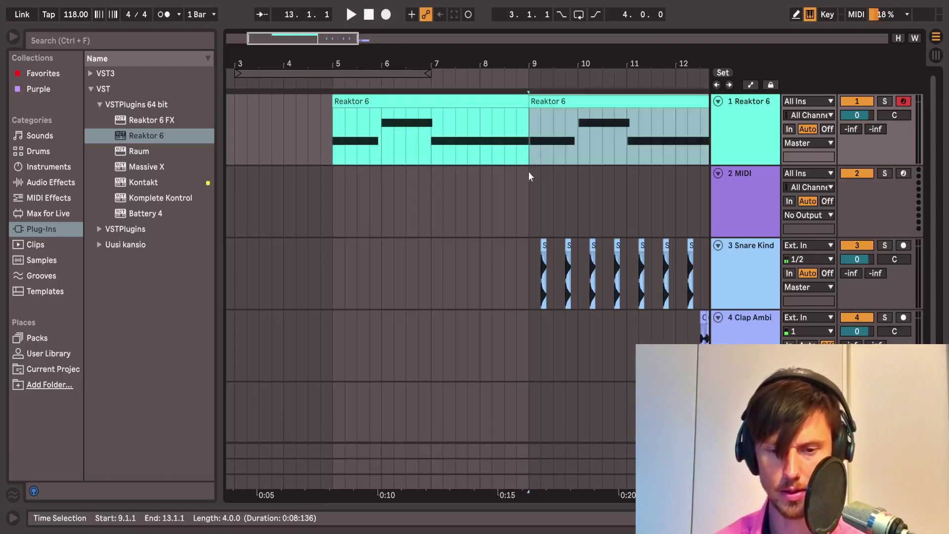
- Record a four-bar Kontakt part with the Scarbee MM-Bass Amped sound on track 2, starting at bar 5
{"action": "left_click", "coordinate": [357, 208]}
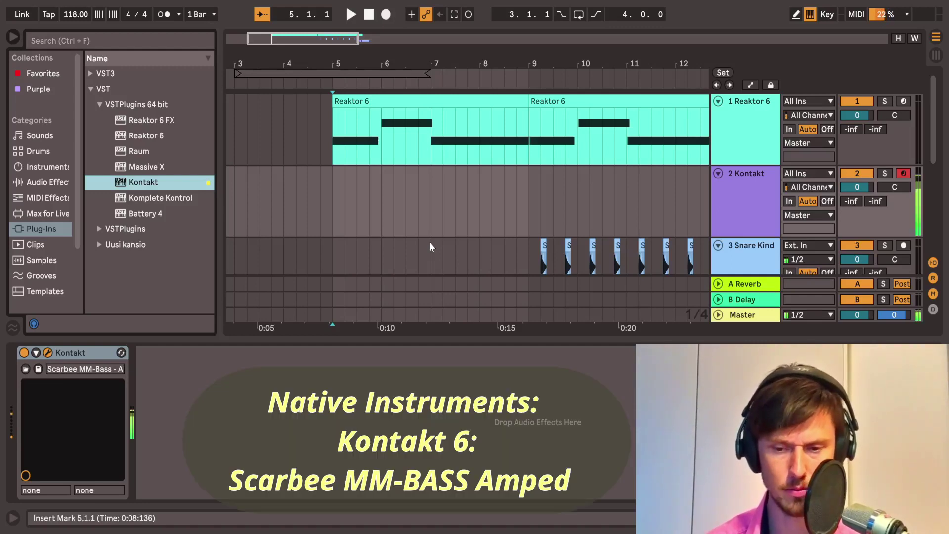
{"action": "key", "text": "z"}
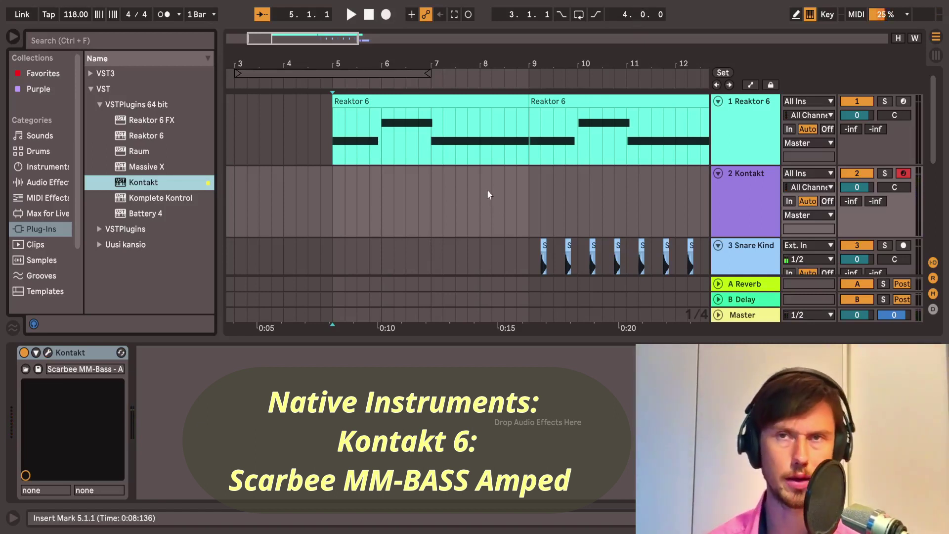
{"action": "scroll", "coordinate": [411, 198], "scroll_direction": "up", "scroll_amount": 2, "text": "ctrl"}
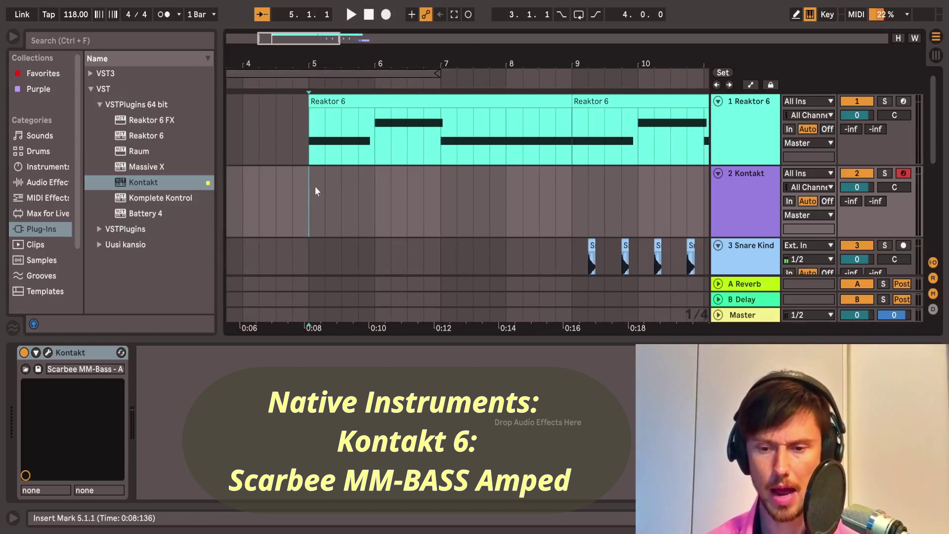
{"action": "scroll", "coordinate": [314, 188], "scroll_direction": "left", "scroll_amount": 3}
{"action": "key", "text": "space"}
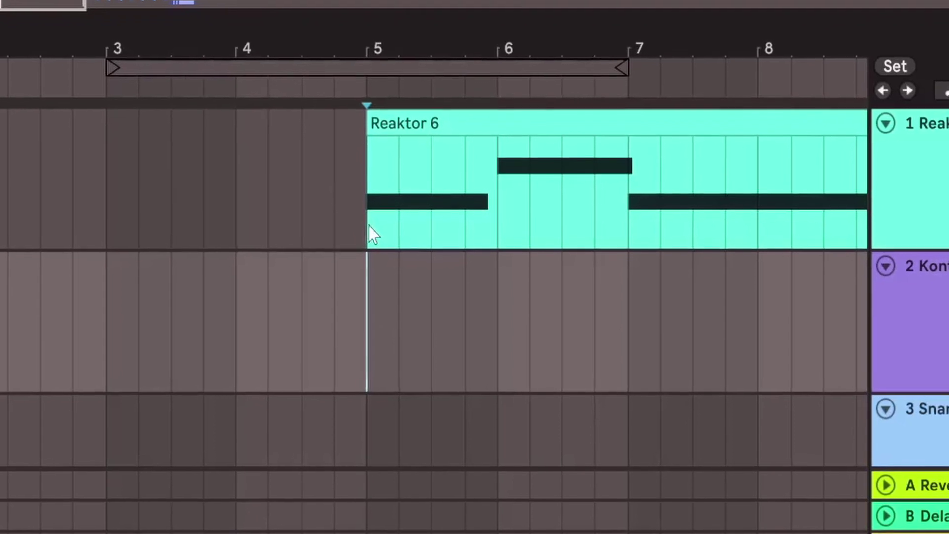
{"action": "key", "text": "F9"}
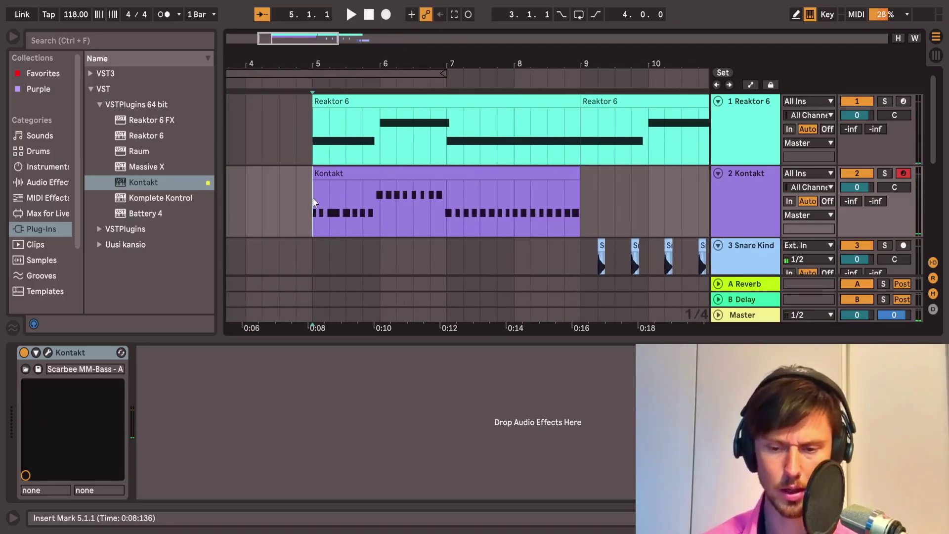
- Edit the Kontakt clip's opening C2 notes into an even eighth-note rhythm and play the part from bar 5
{"action": "double_click", "coordinate": [314, 202]}
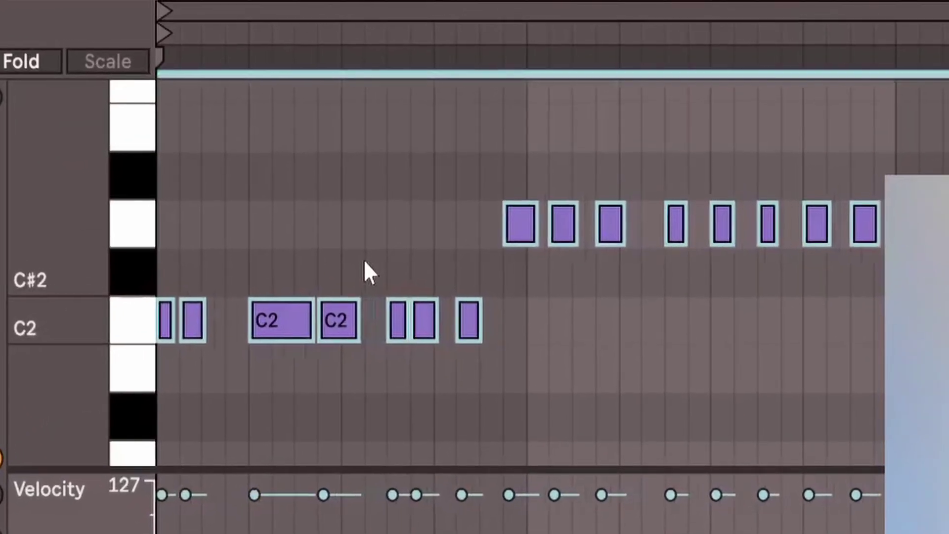
{"action": "left_click", "coordinate": [169, 346]}
{"action": "left_click", "coordinate": [151, 353]}
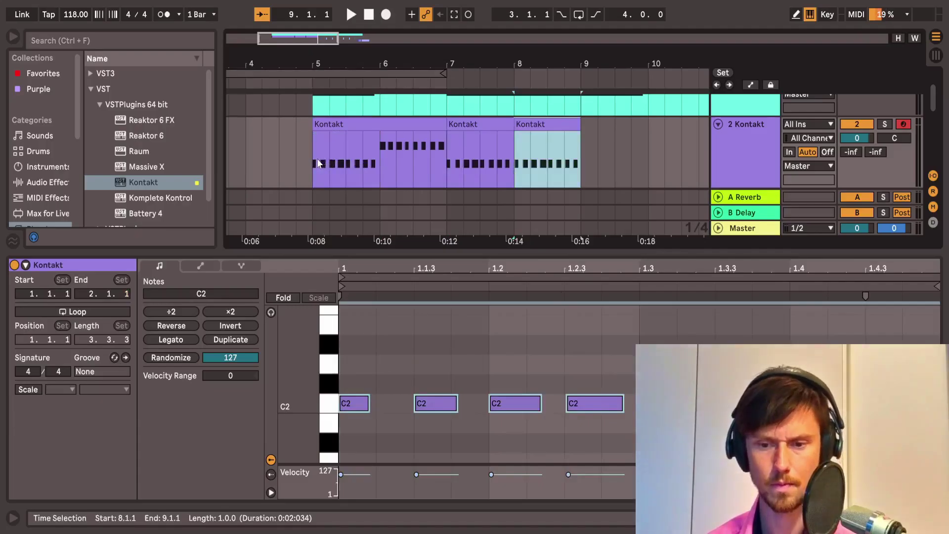
{"action": "left_click", "coordinate": [318, 163]}
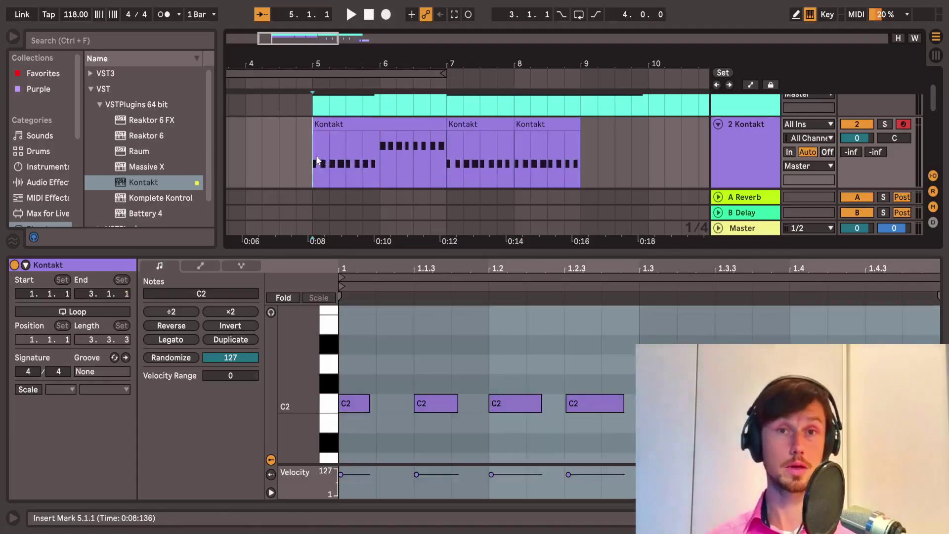
{"action": "left_click", "coordinate": [312, 149]}
{"action": "key", "text": "space"}
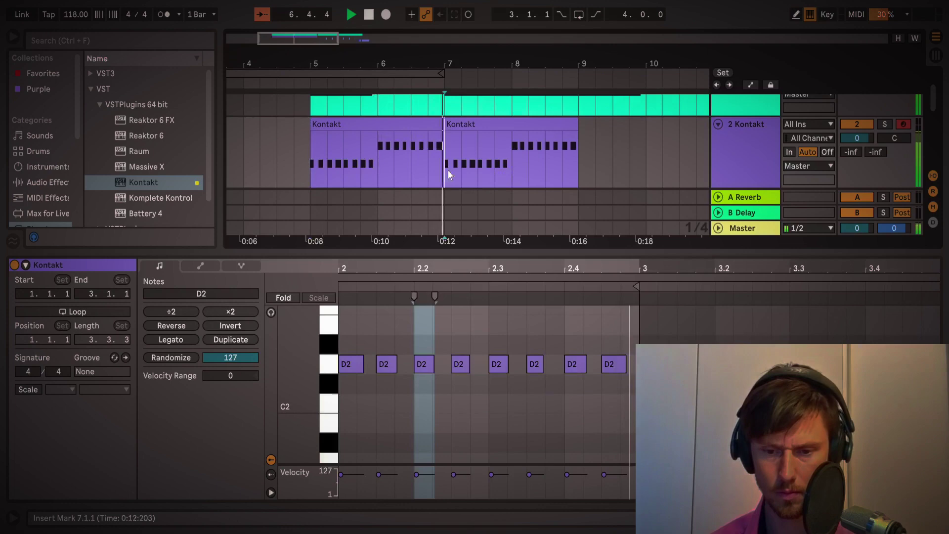
- Duplicate the Kontakt track's bar 7 of C2 notes over bar 8
{"action": "left_click_drag", "start_coordinate": [448, 171], "coordinate": [512, 173]}
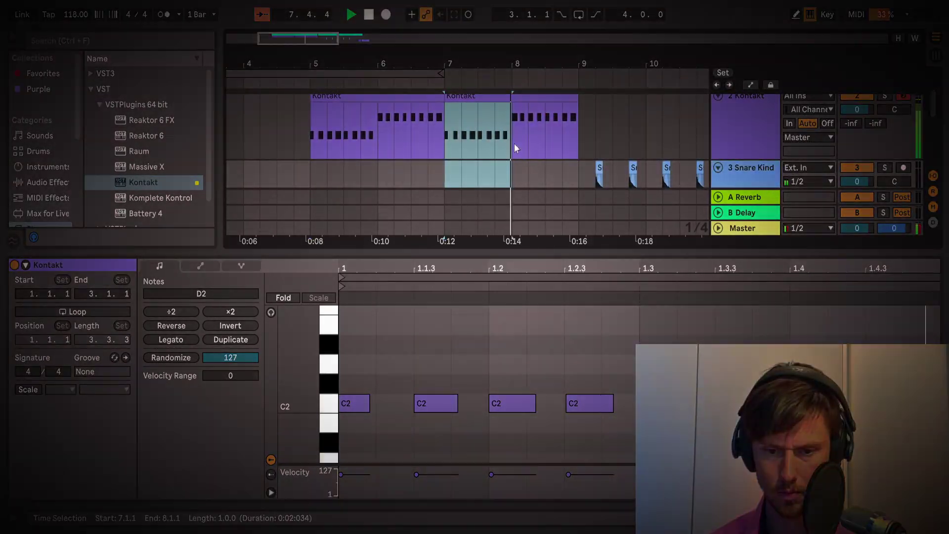
{"action": "key", "text": "ctrl+d"}
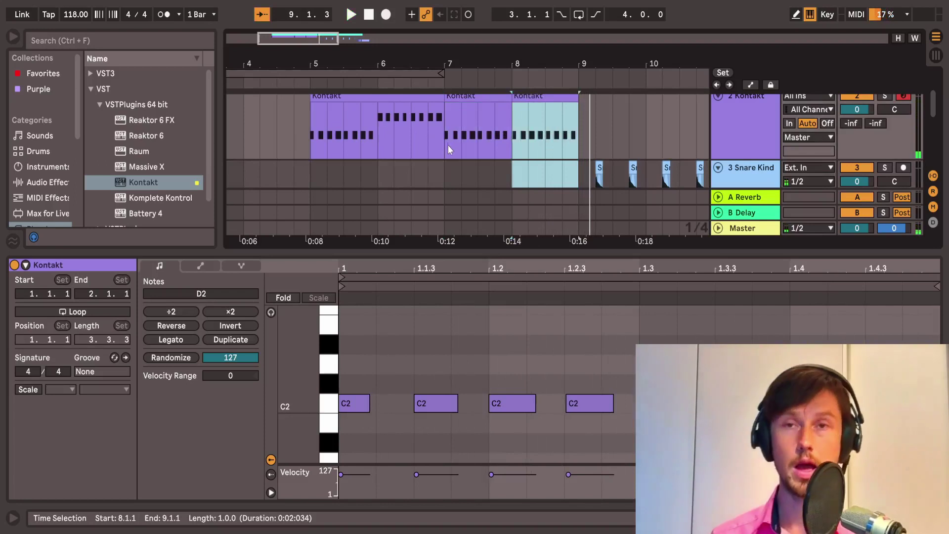
{"action": "left_click", "coordinate": [471, 156]}
{"action": "left_click", "coordinate": [630, 123]}
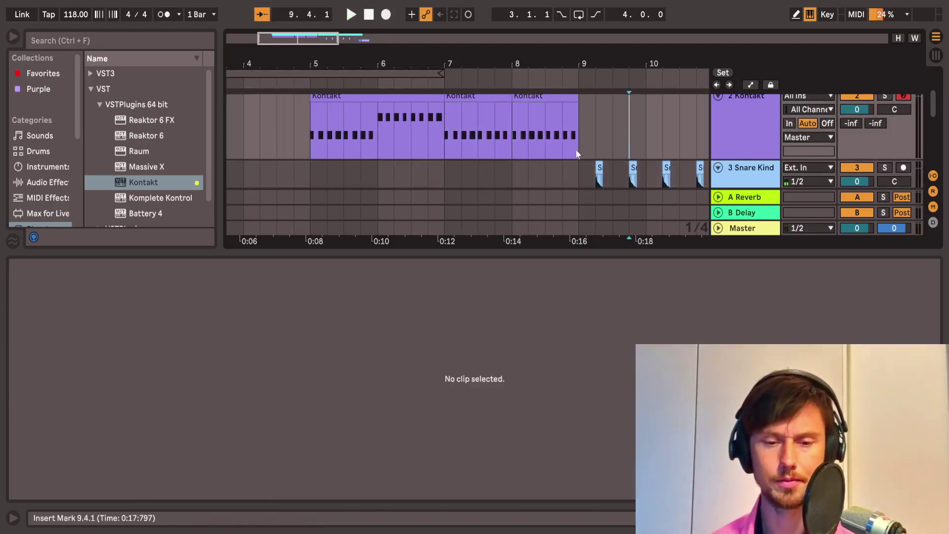
- Duplicate the Kontakt bass line spanning bars 5 to 9 so the copy starts at bar 9
{"action": "scroll", "coordinate": [577, 153], "scroll_direction": "up", "scroll_amount": 3}
{"action": "key", "text": "ctrl+alt+l"}
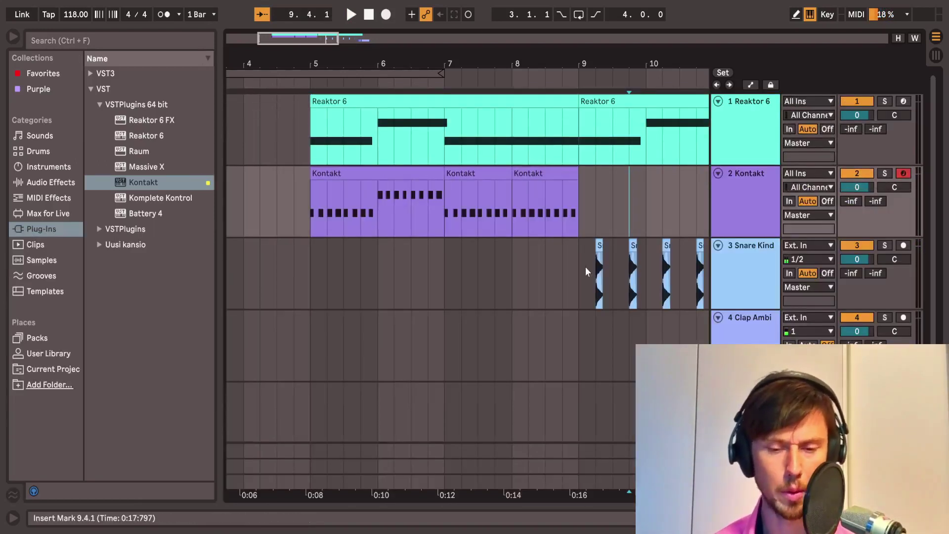
{"action": "scroll", "coordinate": [273, 213], "scroll_direction": "down", "scroll_amount": 4, "text": "ctrl"}
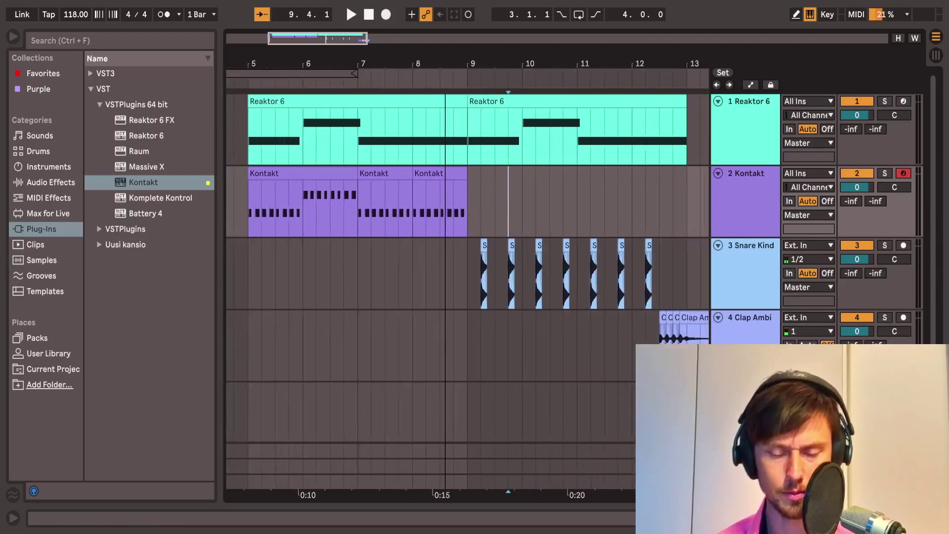
{"action": "left_click_drag", "start_coordinate": [262, 205], "coordinate": [439, 208]}
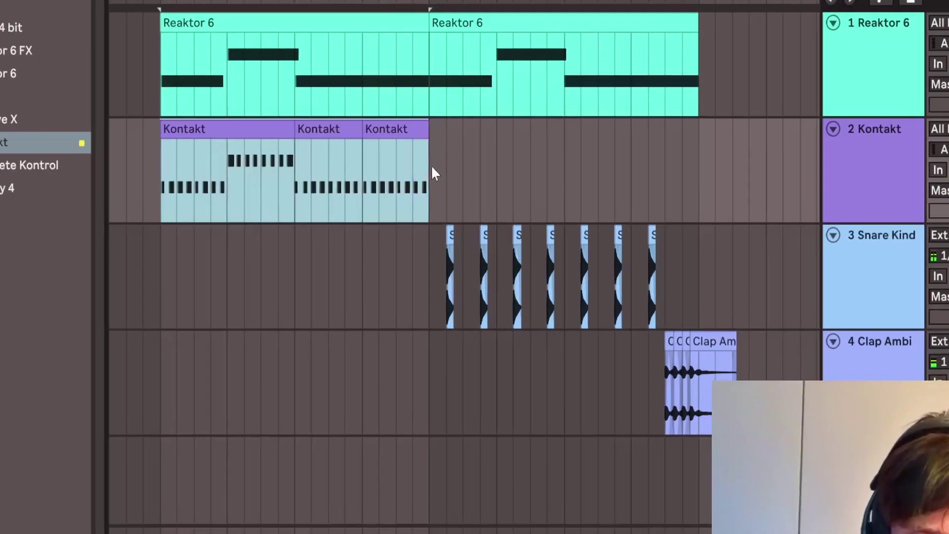
{"action": "key", "text": "ctrl+d"}
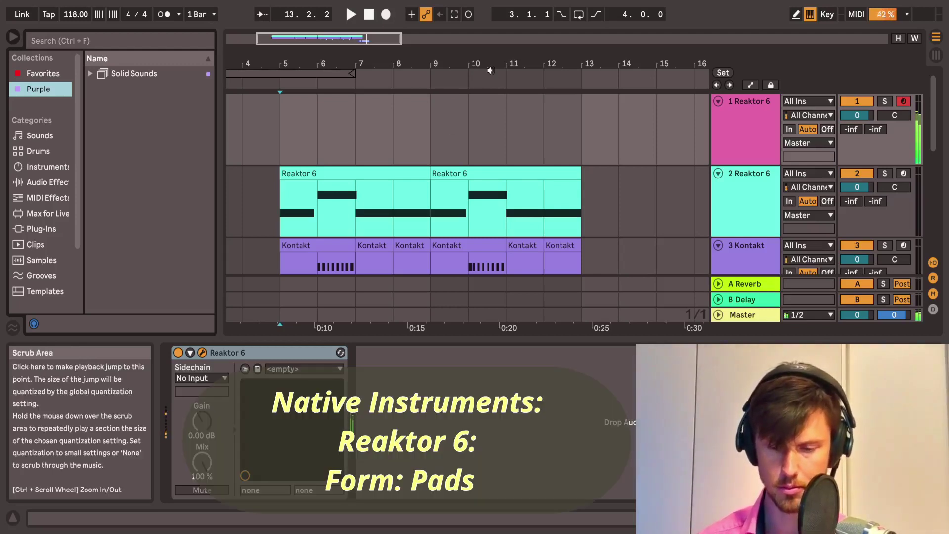
- Record four bars of three-note chords with the Reaktor 6 Burnt Toast pad on track 1, starting at bar 9
{"action": "key", "text": "x"}
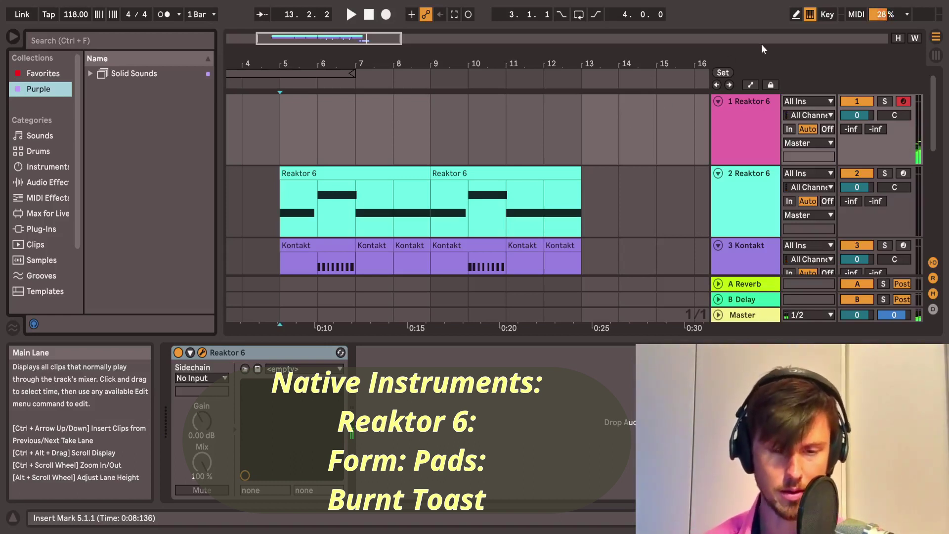
{"action": "left_click", "coordinate": [431, 129]}
{"action": "left_click", "coordinate": [385, 15]}
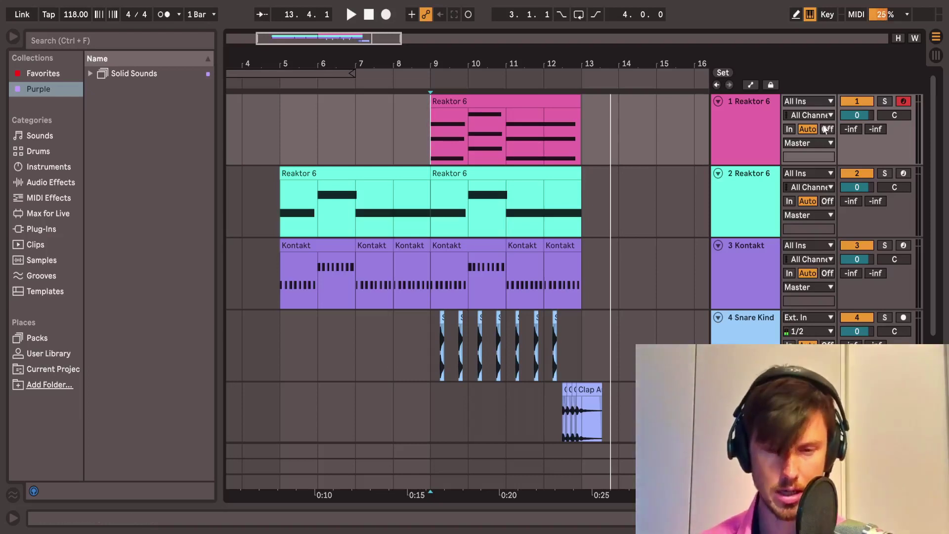
- Record matching three-note chords with the Reaktor 6 Holly keys sound on a new track 1 from bar 9
{"action": "left_click", "coordinate": [754, 140]}
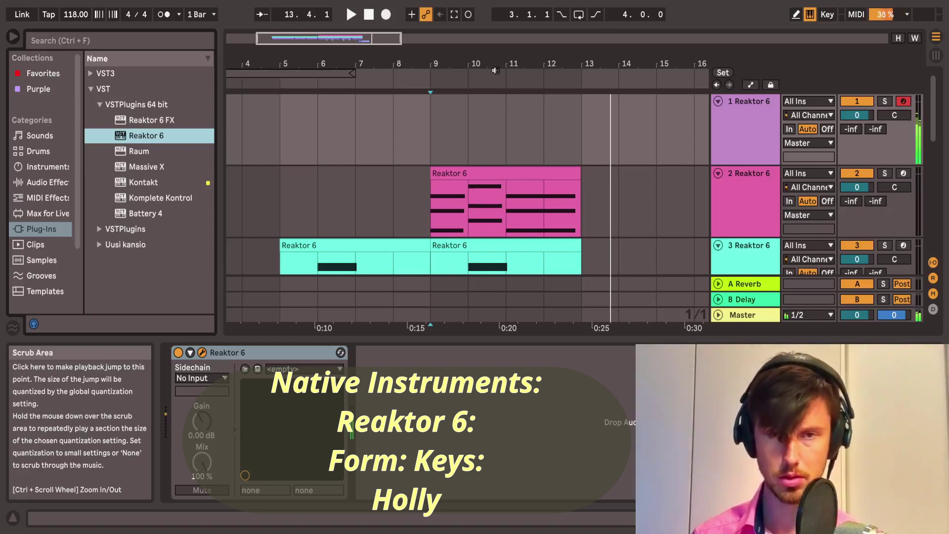
{"action": "left_click", "coordinate": [431, 128]}
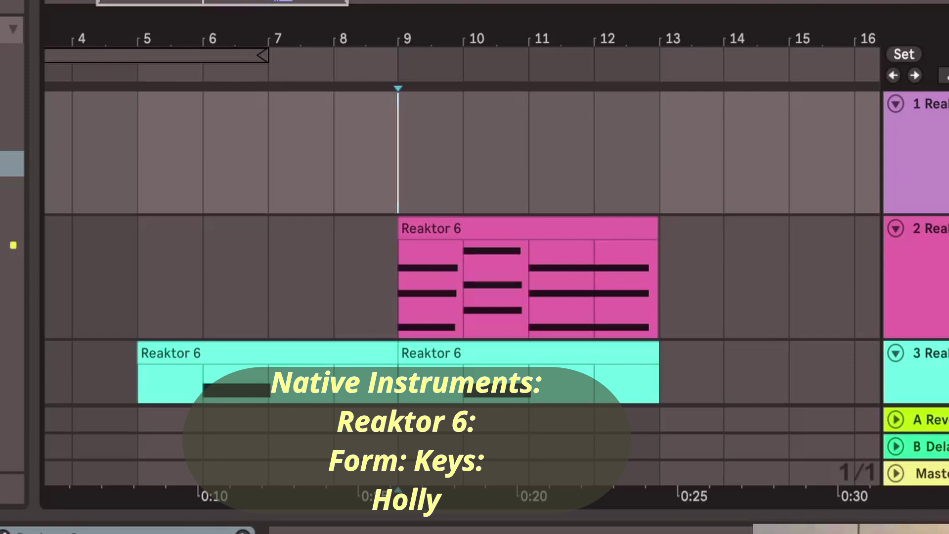
{"action": "key", "text": "F9"}
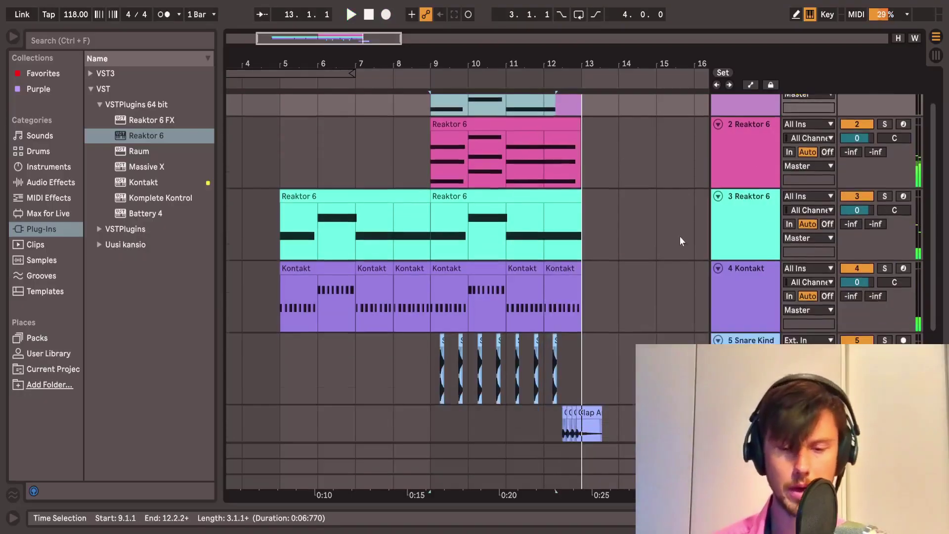
- Duplicate the arrangement's clips from bars 9 to 13 so the copies start at bar 13
{"action": "scroll", "coordinate": [680, 236], "scroll_direction": "down", "scroll_amount": 3}
{"action": "left_click_drag", "start_coordinate": [431, 163], "coordinate": [579, 292]}
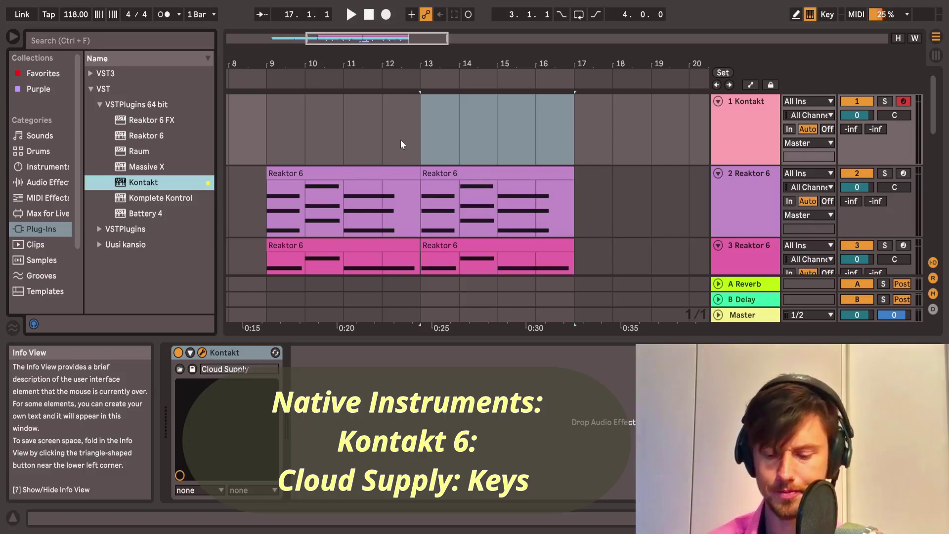
- Record three-note chords with the Kontakt Cloud Supply Festivites keys sound on track 1, starting at bar 13
{"action": "key", "text": "x"}
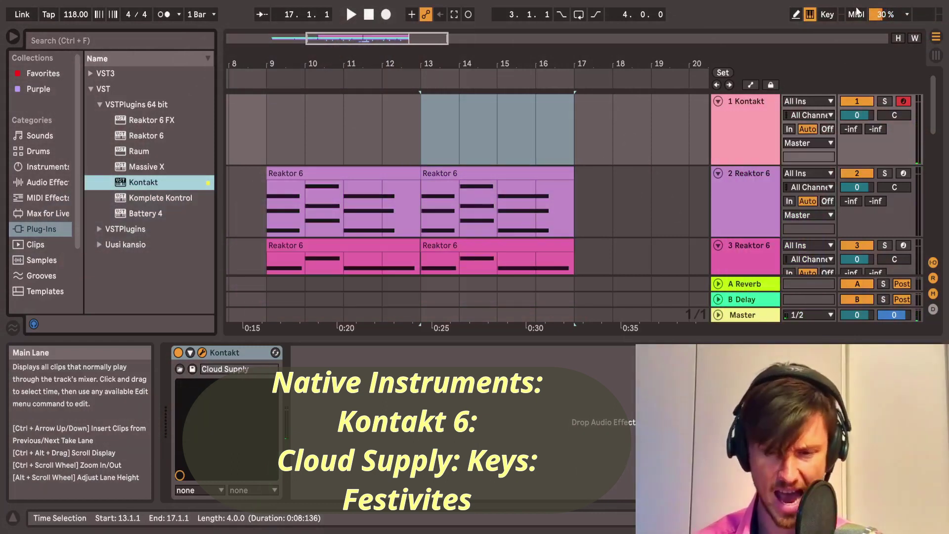
{"action": "left_click", "coordinate": [425, 143]}
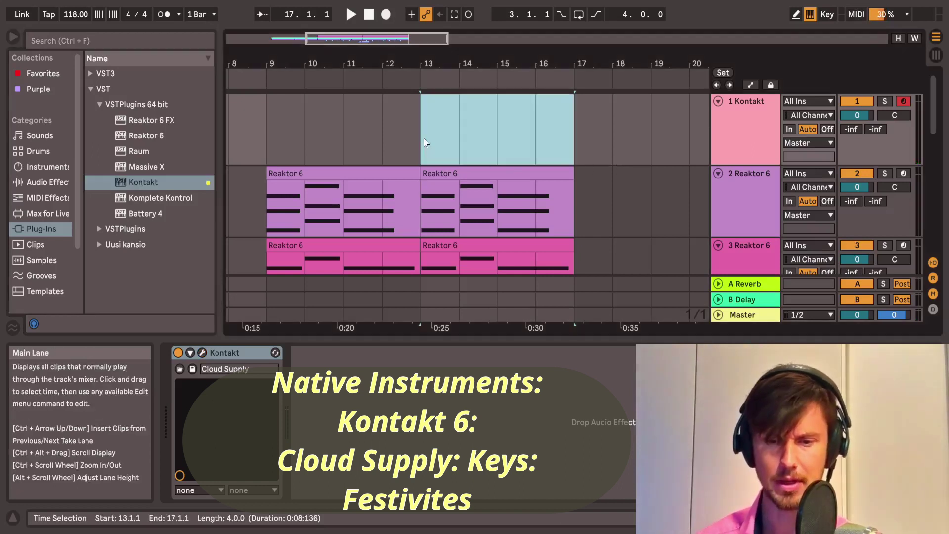
{"action": "left_click", "coordinate": [386, 14]}
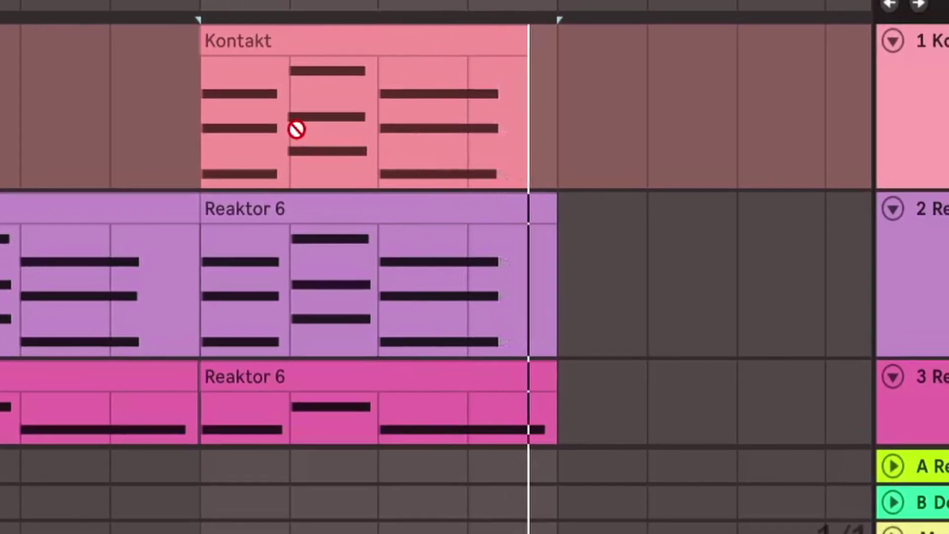
{"action": "key", "text": "space"}
{"action": "left_click", "coordinate": [301, 140]}
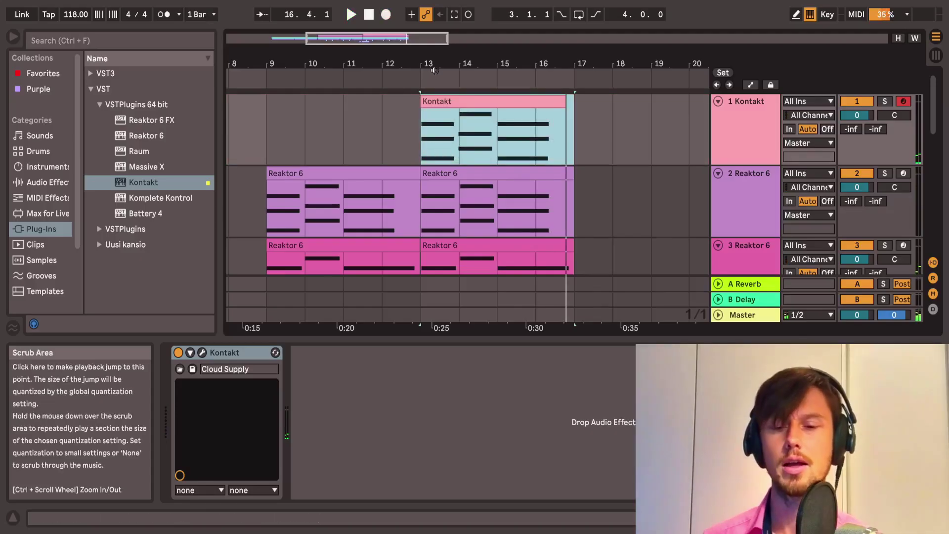
- Play the whole layered arrangement from bar 5
{"action": "left_click_drag", "start_coordinate": [435, 63], "coordinate": [437, 84]}
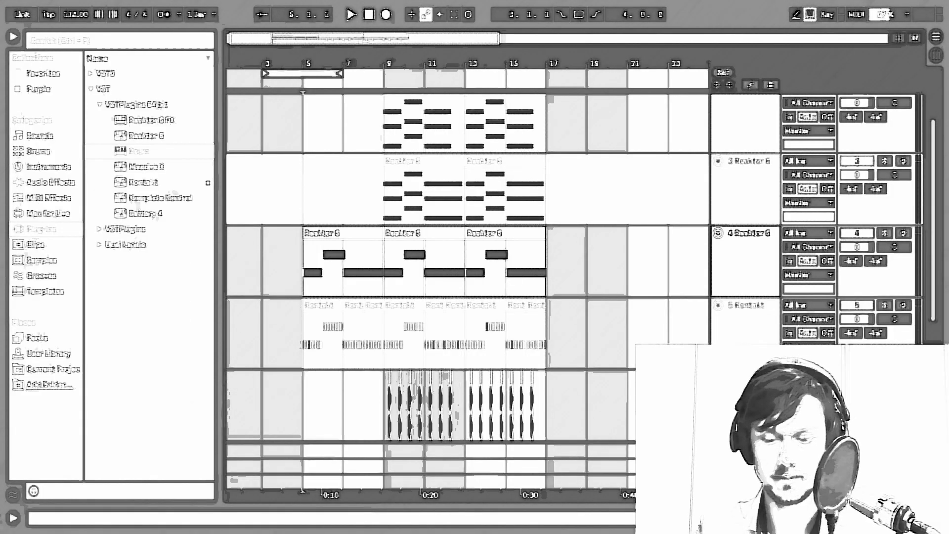
{"action": "key", "text": "space"}
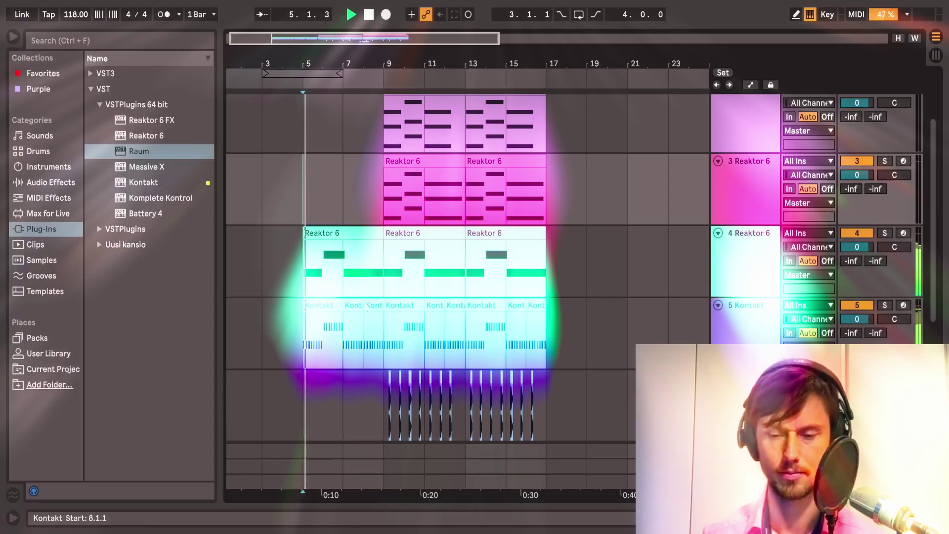